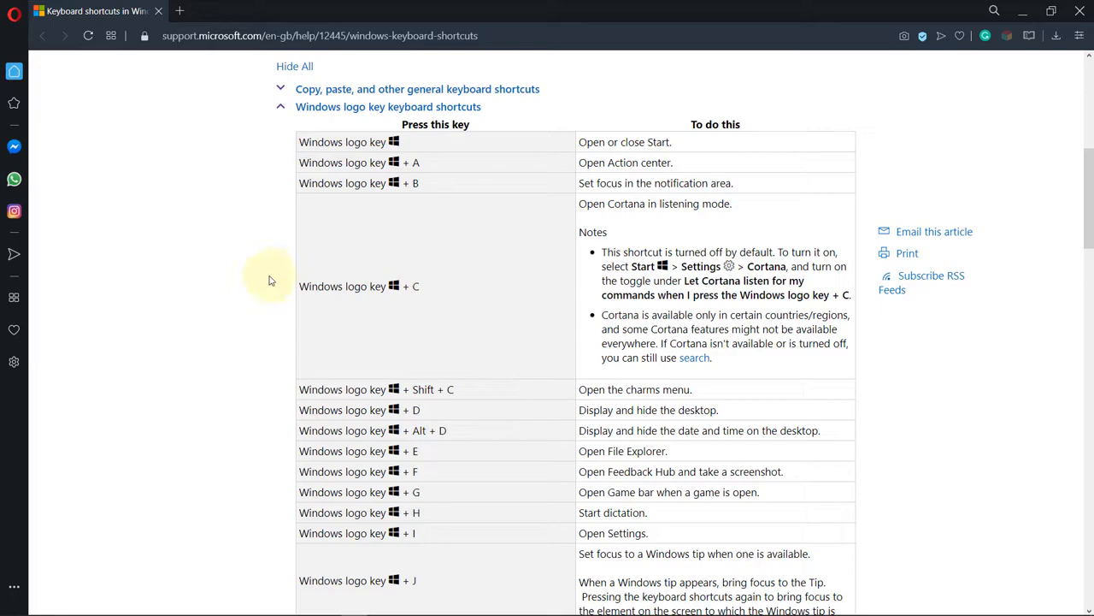
{"action": "scroll", "coordinate": [342, 192], "scroll_direction": "down", "scroll_amount": 1}
{"action": "scroll", "coordinate": [340, 196], "scroll_direction": "down", "scroll_amount": 3}
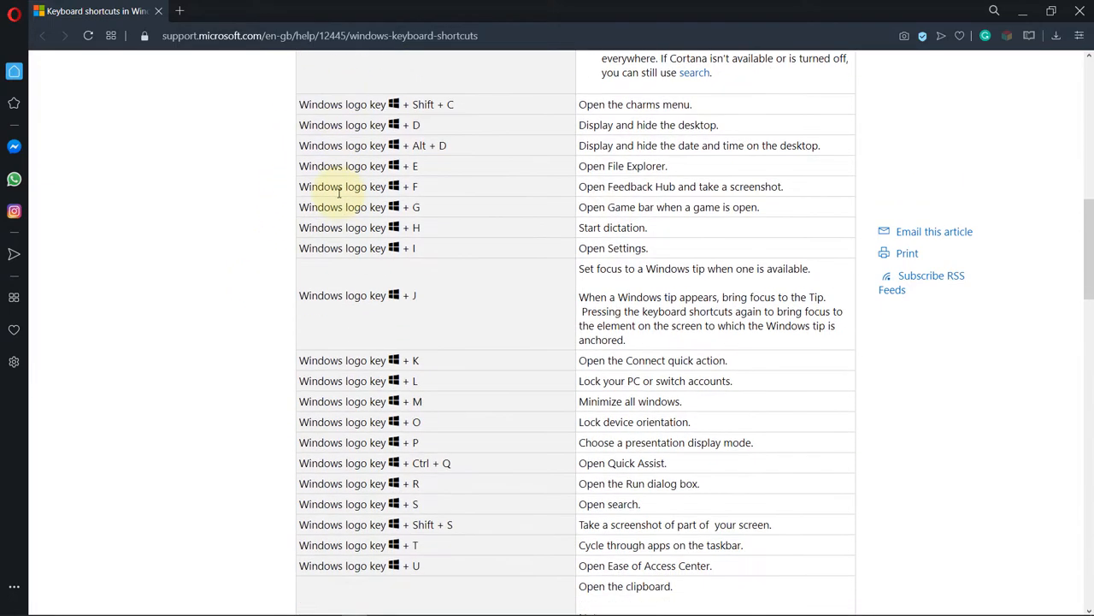
{"action": "scroll", "coordinate": [325, 188], "scroll_direction": "down", "scroll_amount": 2}
{"action": "scroll", "coordinate": [316, 180], "scroll_direction": "down", "scroll_amount": 2}
{"action": "scroll", "coordinate": [312, 175], "scroll_direction": "down", "scroll_amount": 1}
{"action": "scroll", "coordinate": [310, 175], "scroll_direction": "down", "scroll_amount": 4}
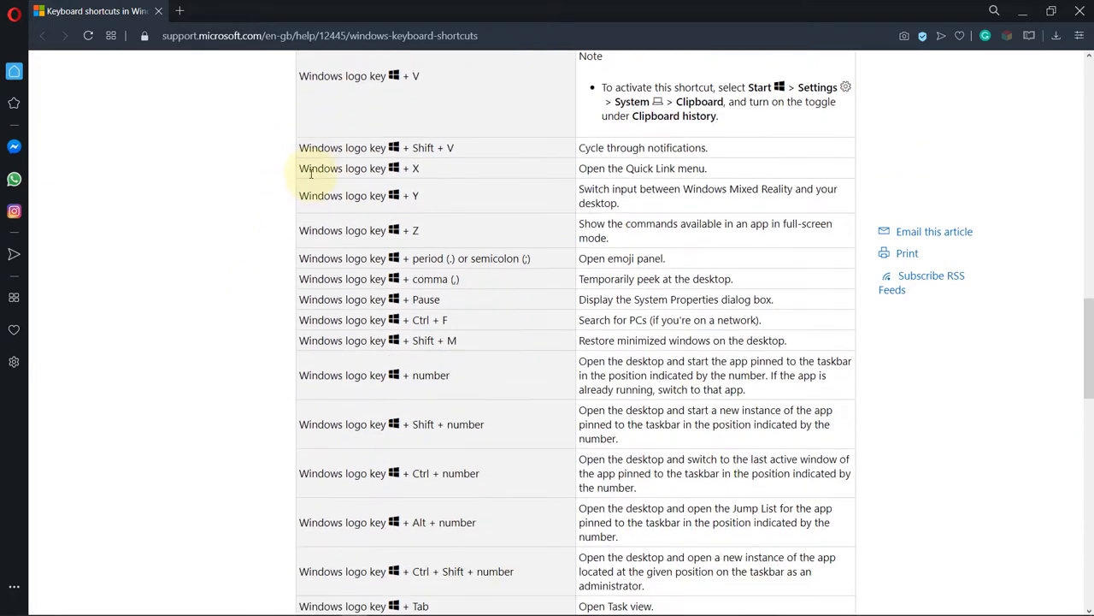
{"action": "scroll", "coordinate": [310, 179], "scroll_direction": "down", "scroll_amount": 2}
{"action": "scroll", "coordinate": [309, 184], "scroll_direction": "down", "scroll_amount": 2}
{"action": "scroll", "coordinate": [310, 190], "scroll_direction": "down", "scroll_amount": 2}
{"action": "scroll", "coordinate": [308, 192], "scroll_direction": "down", "scroll_amount": 3}
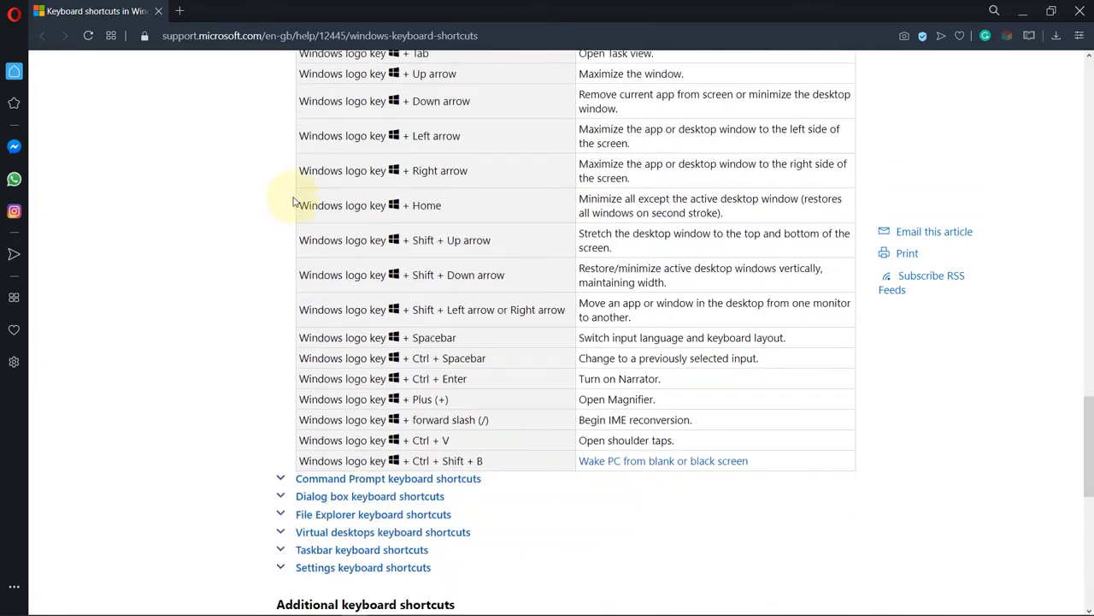
{"action": "scroll", "coordinate": [299, 197], "scroll_direction": "up", "scroll_amount": 3}
{"action": "scroll", "coordinate": [295, 198], "scroll_direction": "up", "scroll_amount": 5}
{"action": "scroll", "coordinate": [295, 202], "scroll_direction": "up", "scroll_amount": 4}
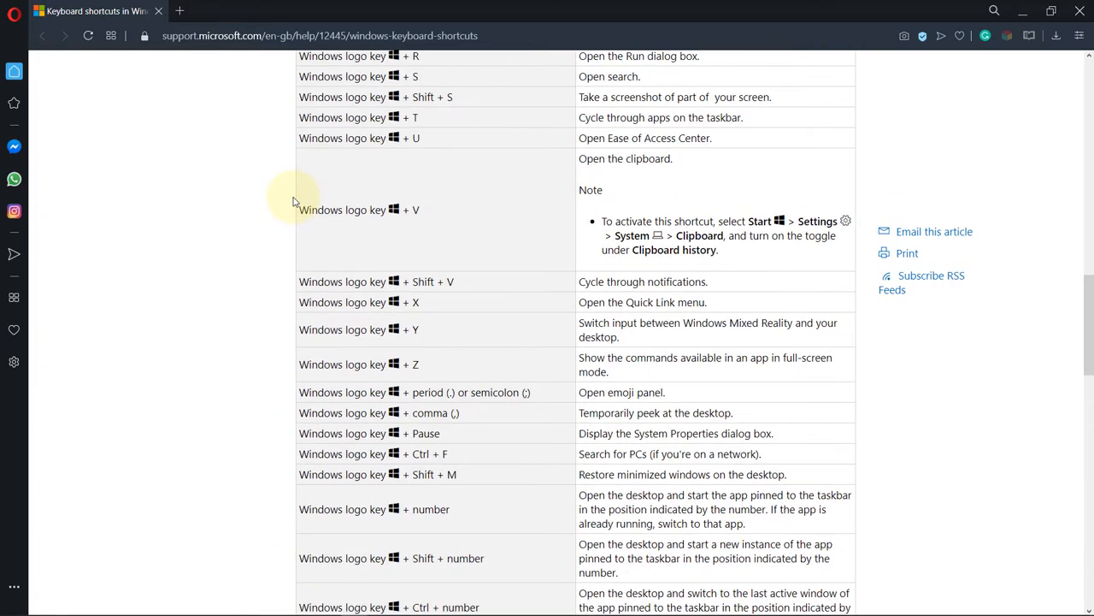
{"action": "scroll", "coordinate": [299, 200], "scroll_direction": "up", "scroll_amount": 4}
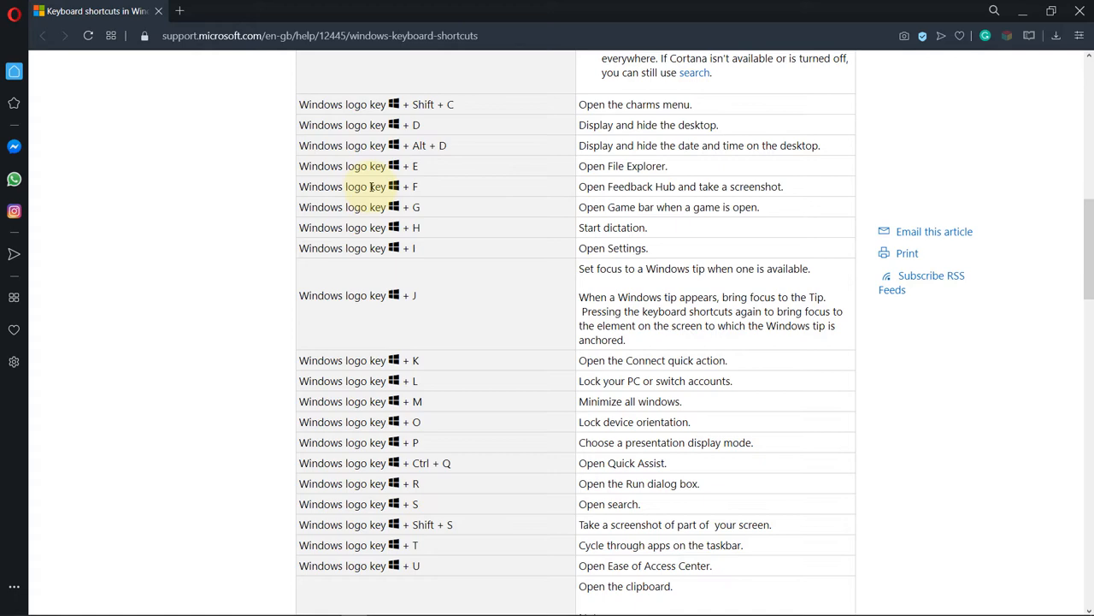
Launch Registry Editor from the Start menu search for "registry".
{"action": "key", "text": "super"}
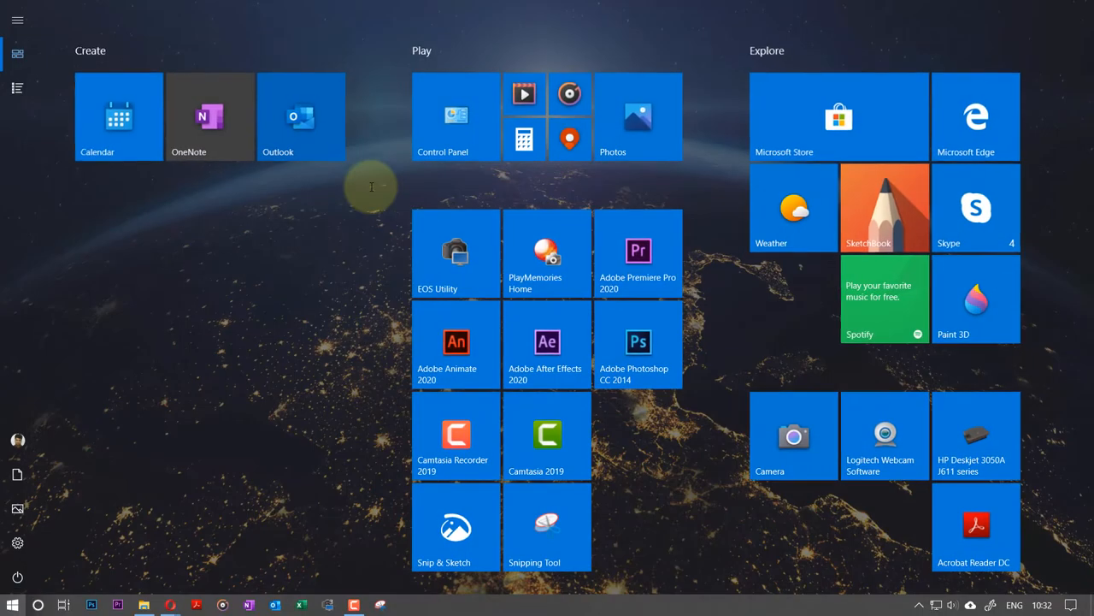
{"action": "type", "text": "r"}
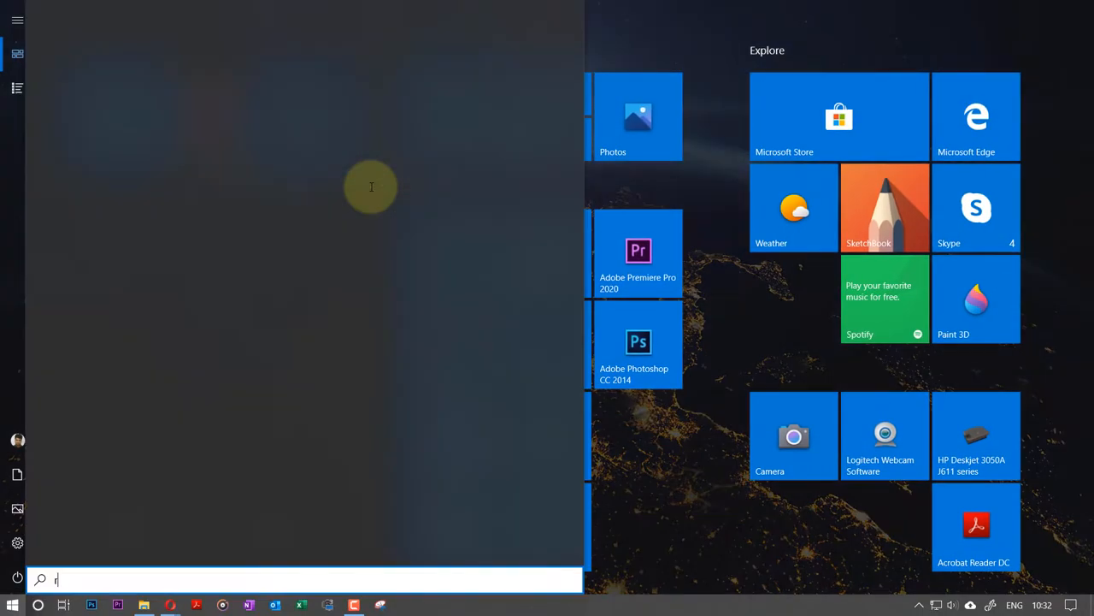
{"action": "type", "text": "egistry"}
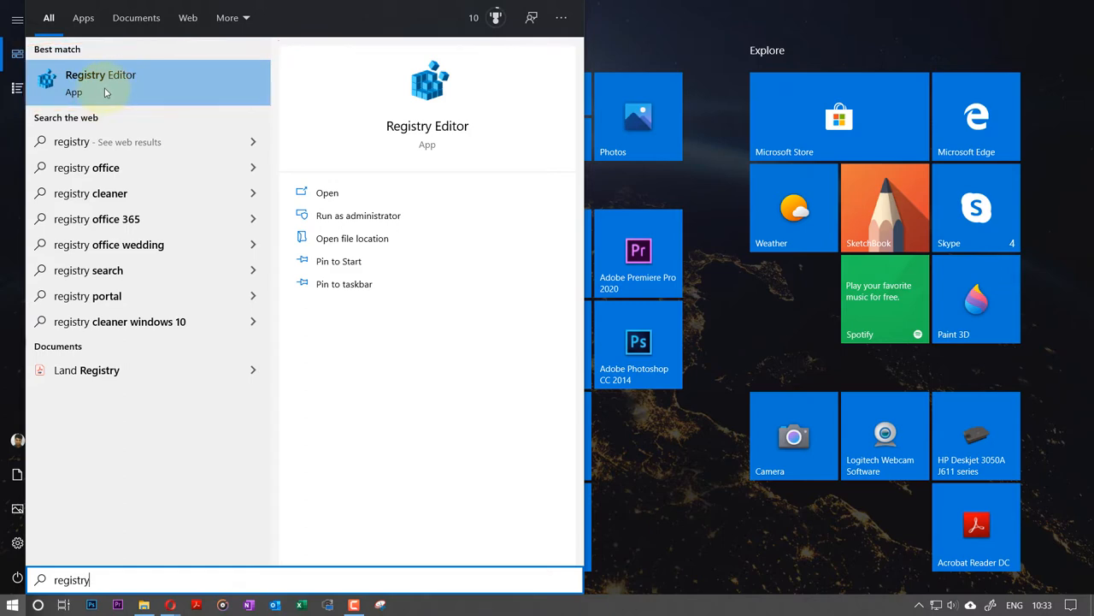
{"action": "left_click", "coordinate": [106, 88]}
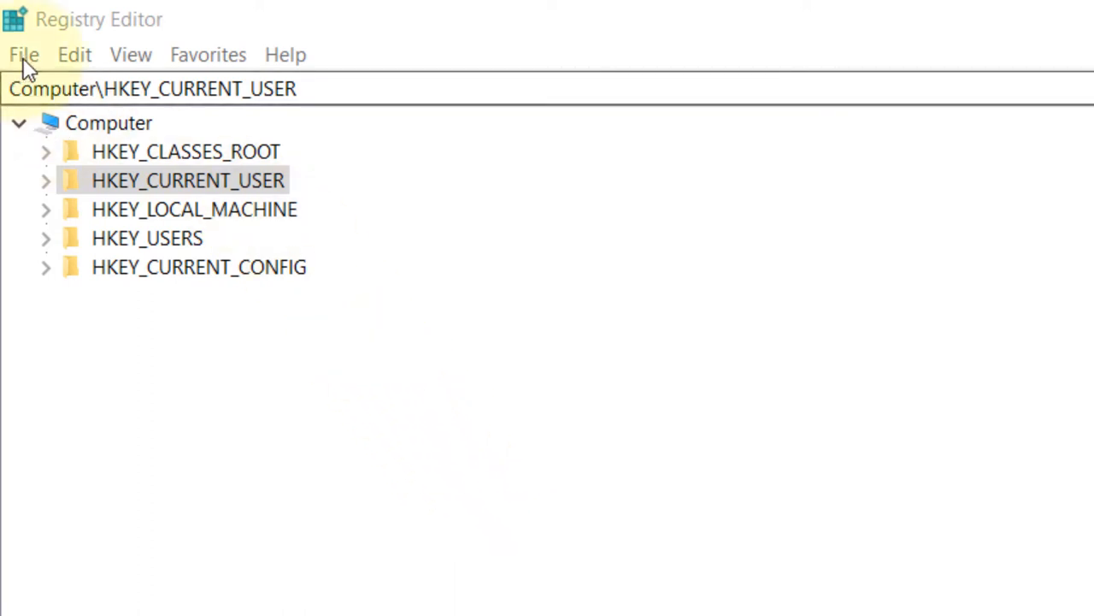
Export the whole registry (range All) as '5-6 registry editor' to the Desktop.
{"action": "left_click", "coordinate": [24, 55]}
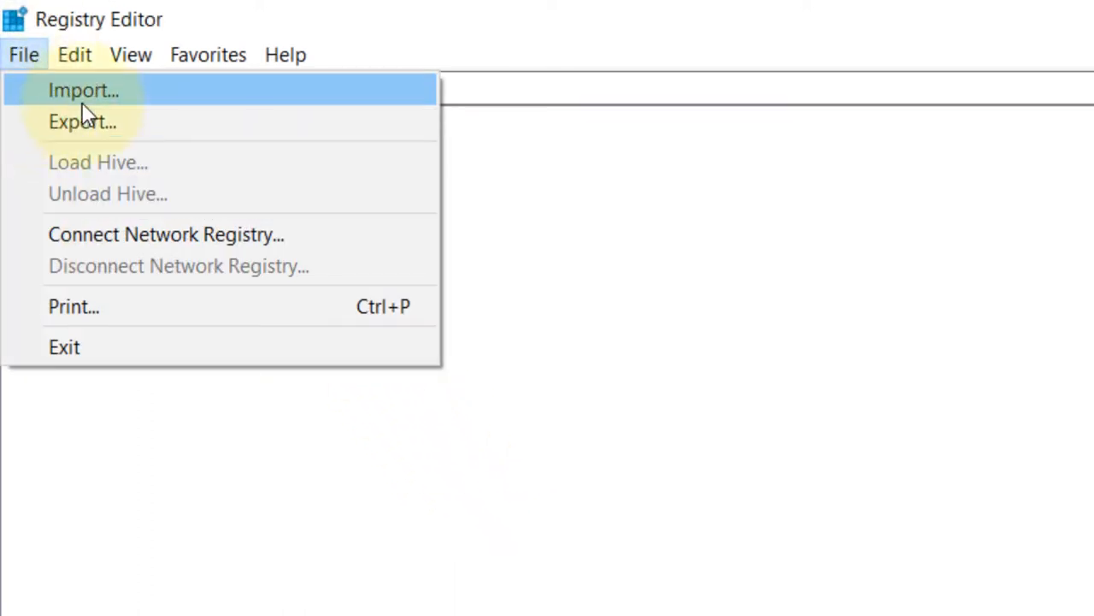
{"action": "left_click", "coordinate": [102, 123]}
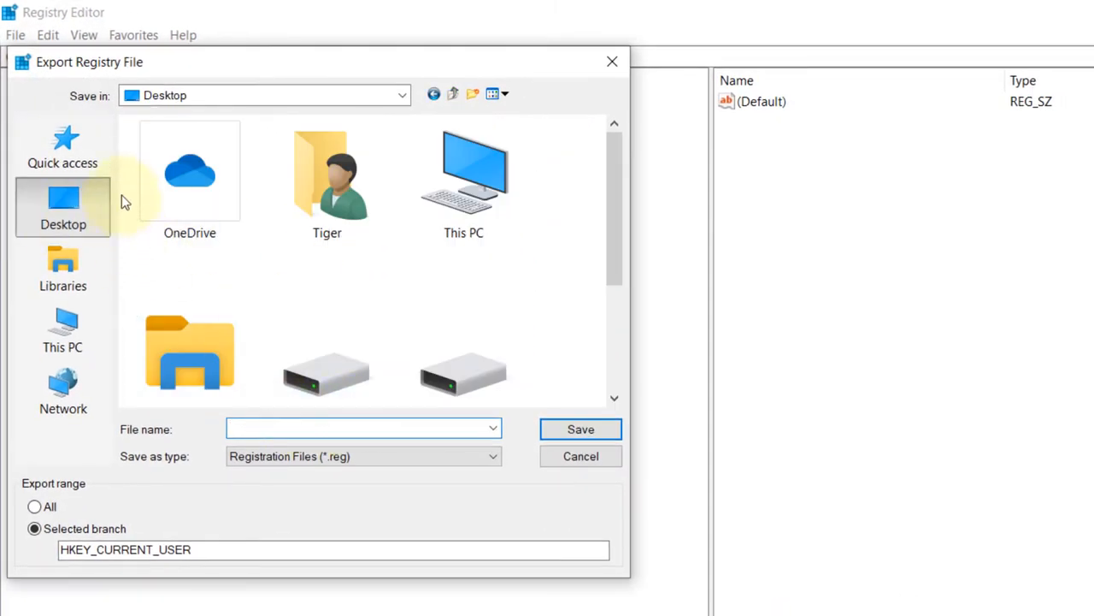
{"action": "left_click", "coordinate": [283, 428]}
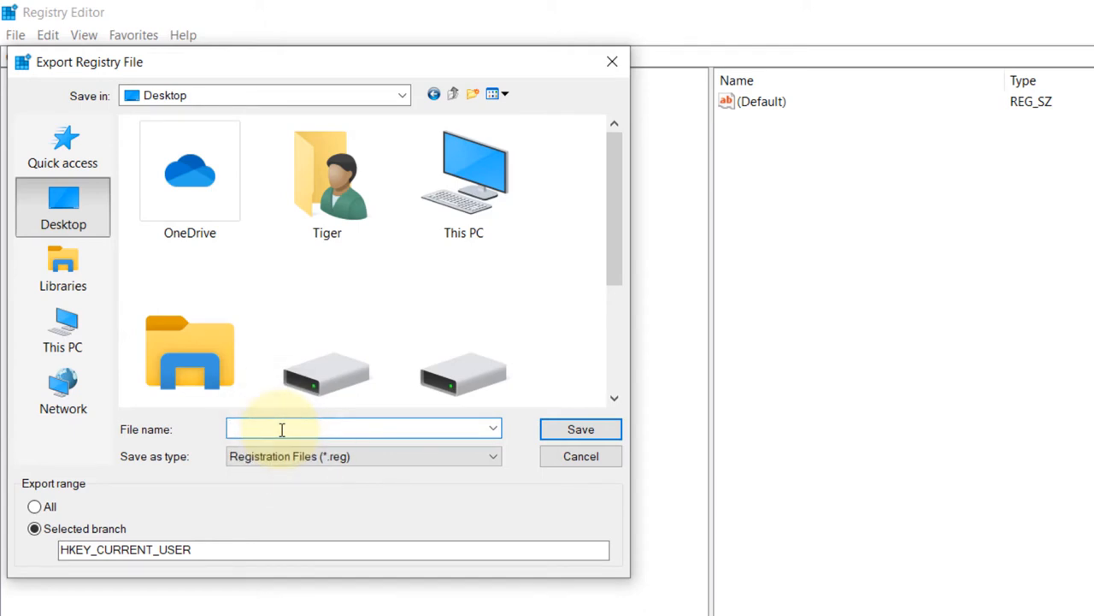
{"action": "type", "text": "5"}
{"action": "type", "text": "-5"}
{"action": "key", "text": "BackSpace"}
{"action": "type", "text": "6 registry editor"}
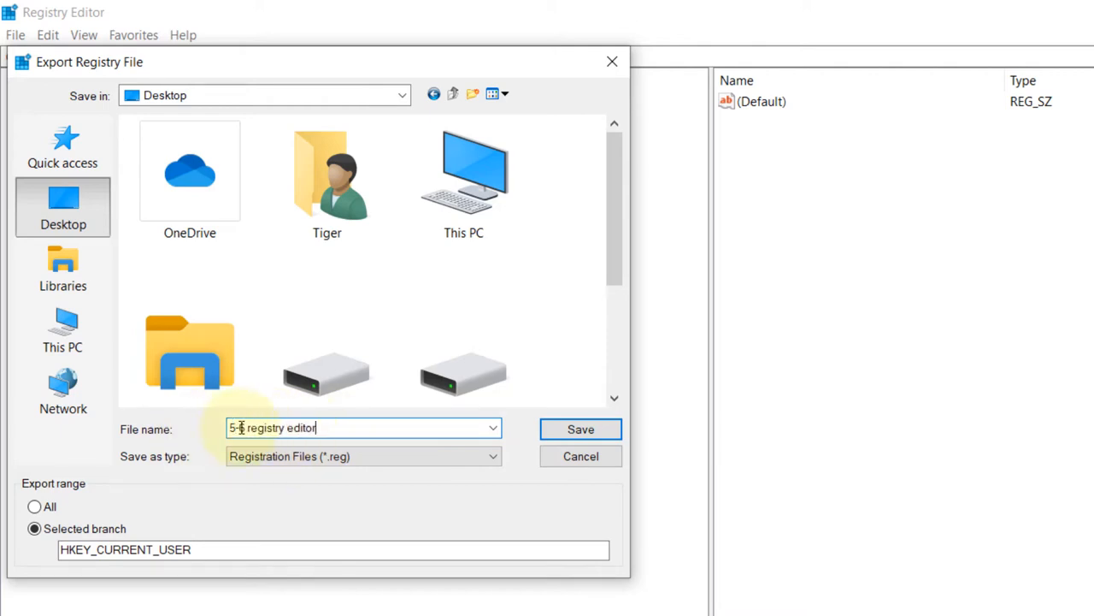
{"action": "left_click", "coordinate": [36, 507]}
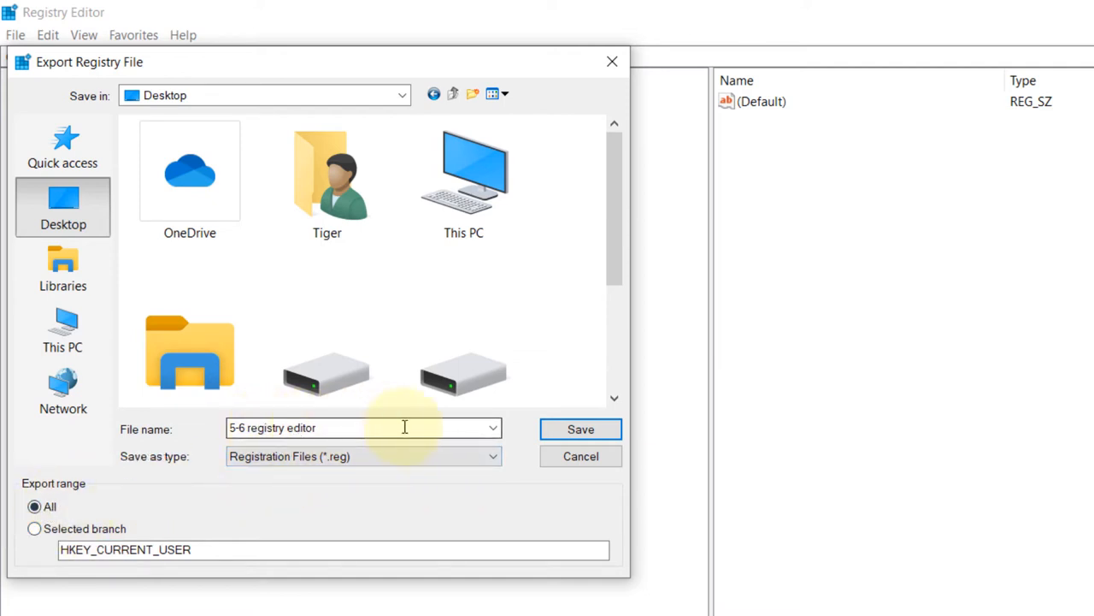
{"action": "left_click", "coordinate": [580, 429]}
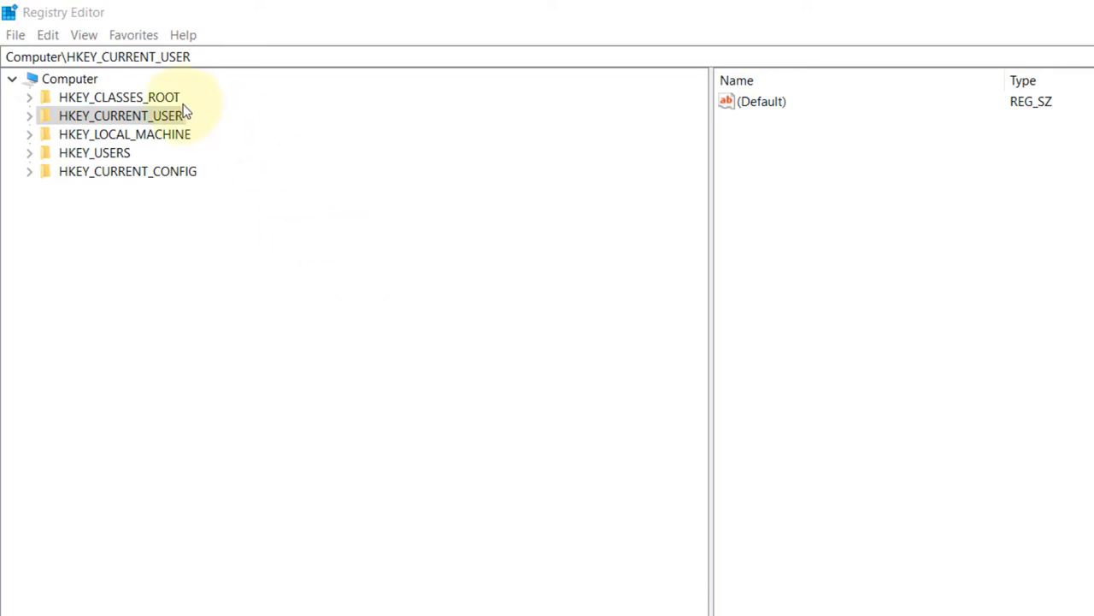
{"action": "left_click", "coordinate": [16, 36]}
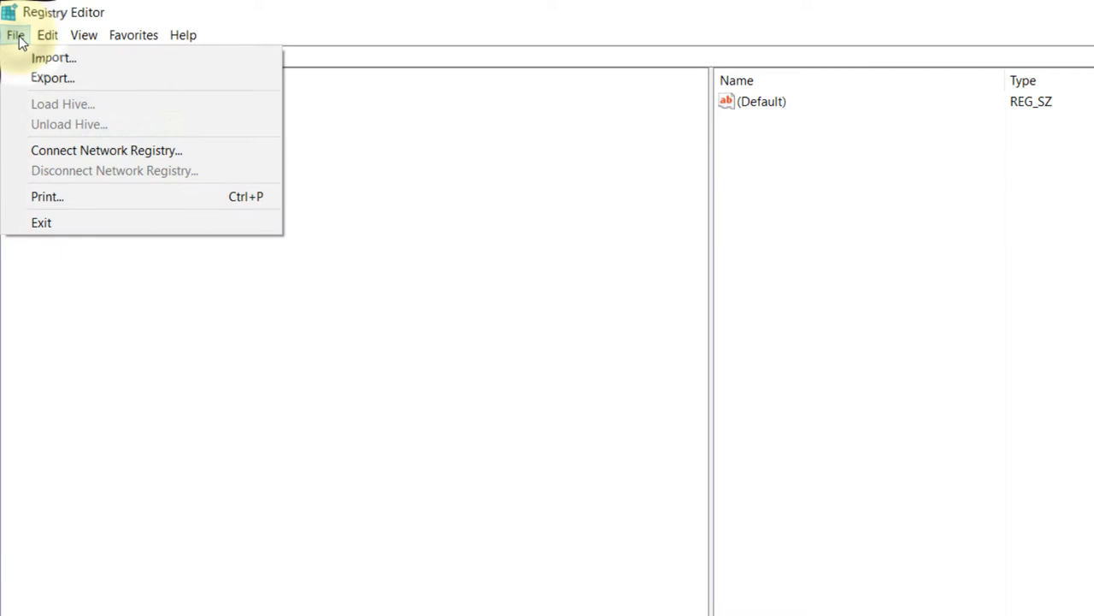
{"action": "left_click", "coordinate": [50, 59]}
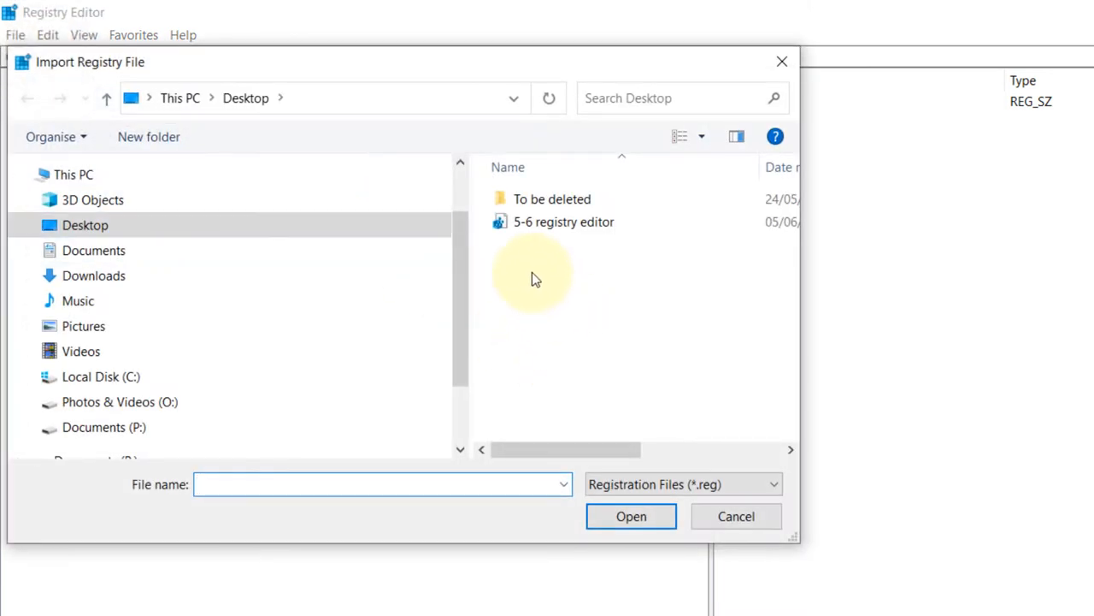
{"action": "left_click", "coordinate": [565, 224]}
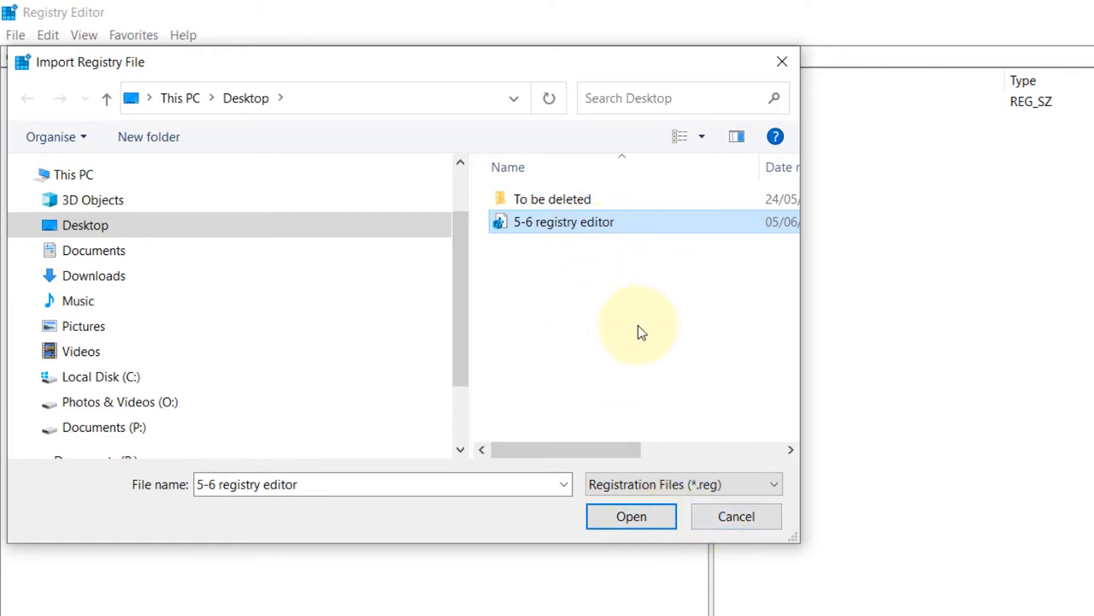
{"action": "key", "text": "Escape"}
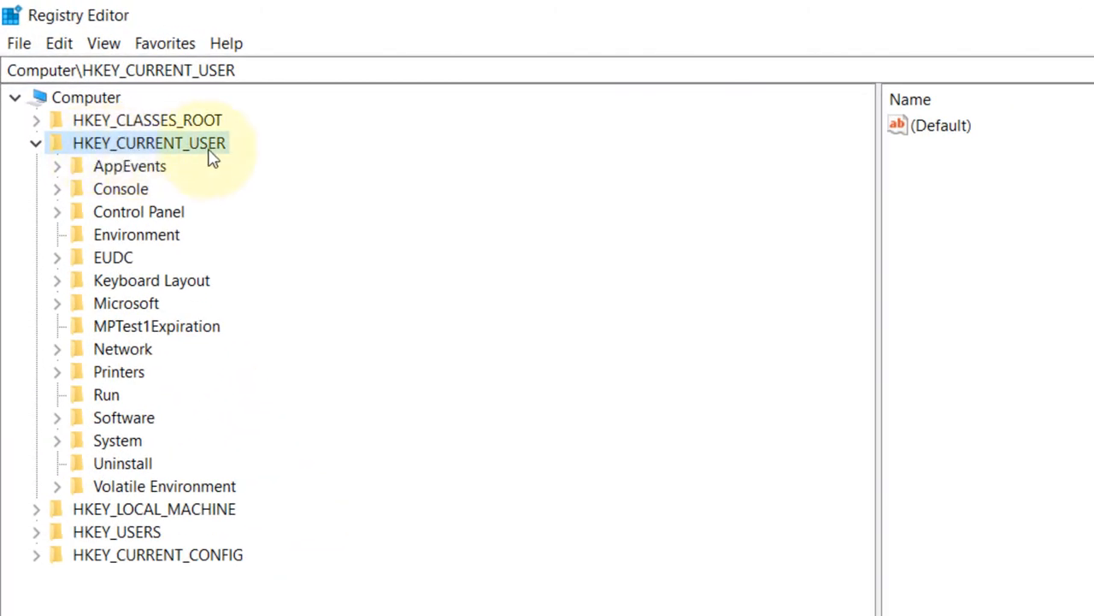
Navigate HKCU\Software\Microsoft\Windows\CurrentVersion\Policies and select the Explorer key.
{"action": "left_click", "coordinate": [57, 417]}
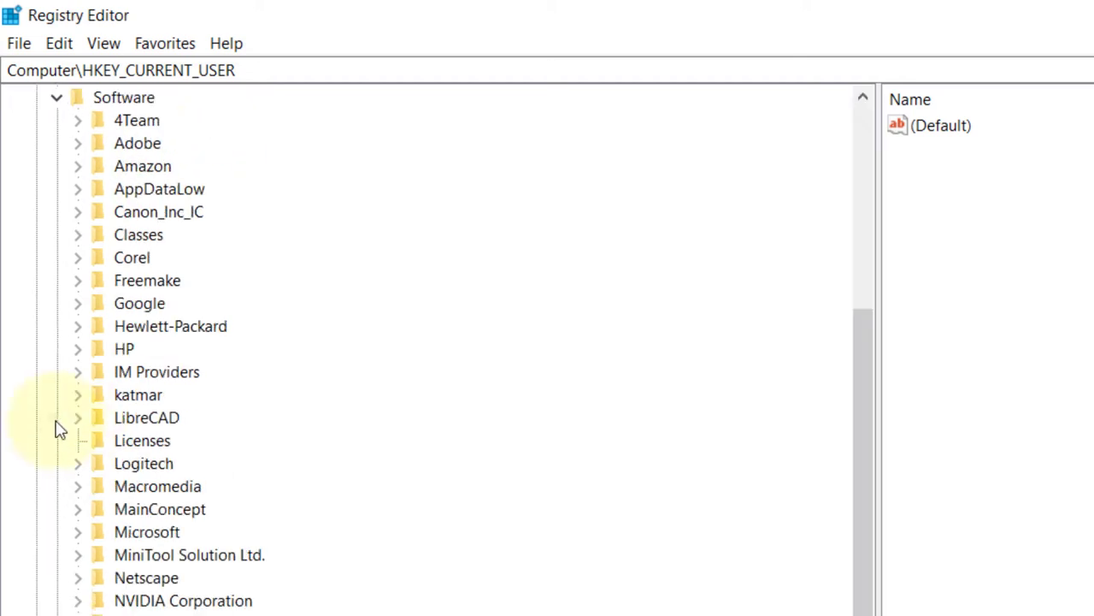
{"action": "left_click", "coordinate": [81, 535]}
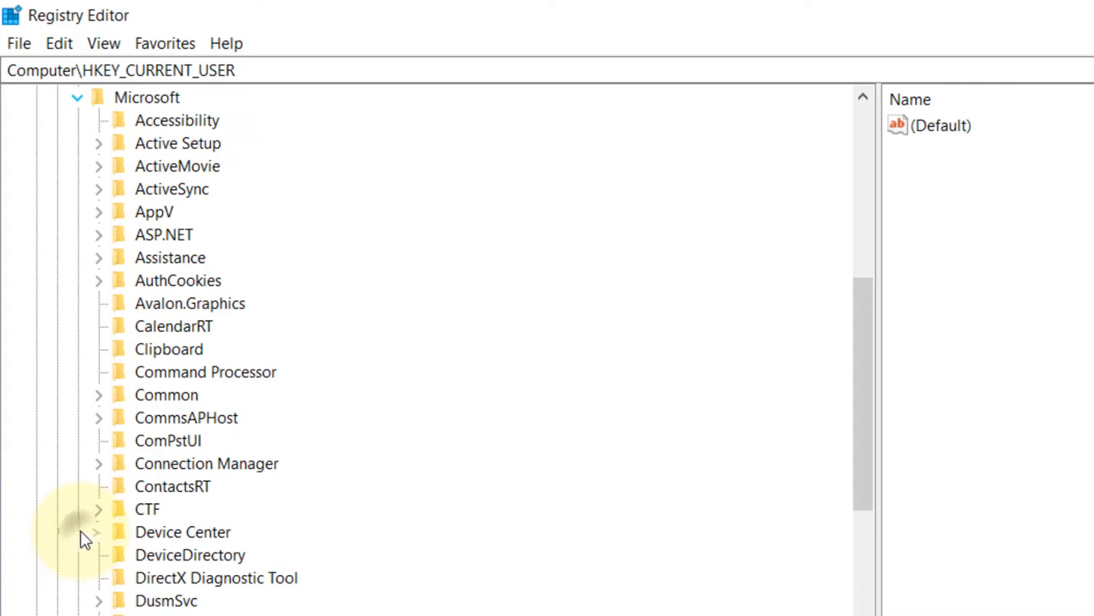
{"action": "scroll", "coordinate": [436, 397], "scroll_direction": "down", "scroll_amount": 3}
{"action": "scroll", "coordinate": [436, 398], "scroll_direction": "down", "scroll_amount": 3}
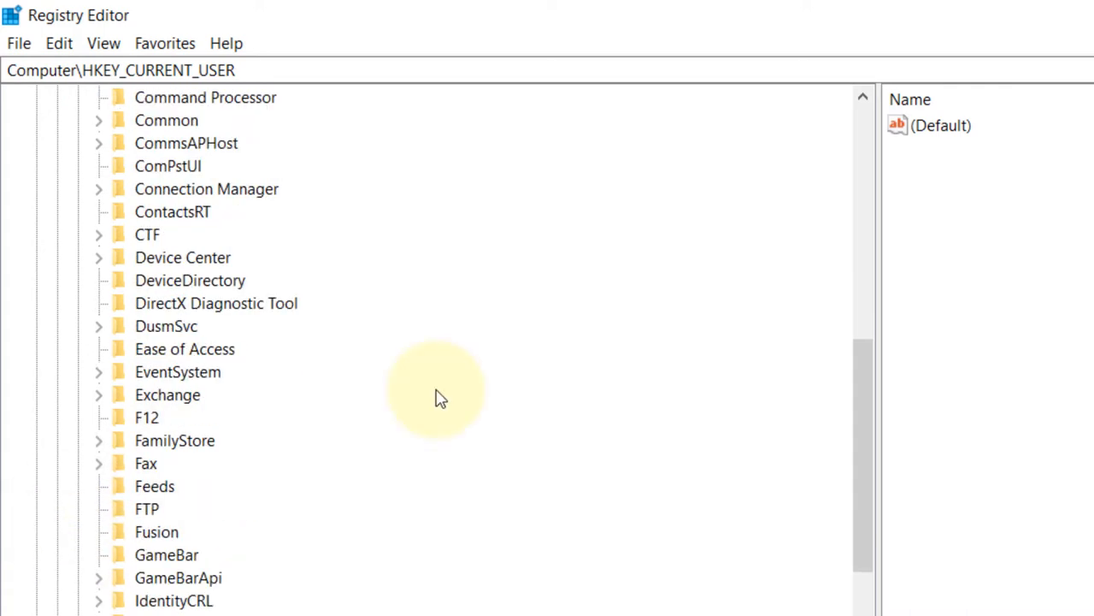
{"action": "scroll", "coordinate": [436, 397], "scroll_direction": "down", "scroll_amount": 3}
{"action": "scroll", "coordinate": [436, 398], "scroll_direction": "down", "scroll_amount": 3}
{"action": "scroll", "coordinate": [436, 398], "scroll_direction": "down", "scroll_amount": 2}
{"action": "scroll", "coordinate": [436, 397], "scroll_direction": "down", "scroll_amount": 3}
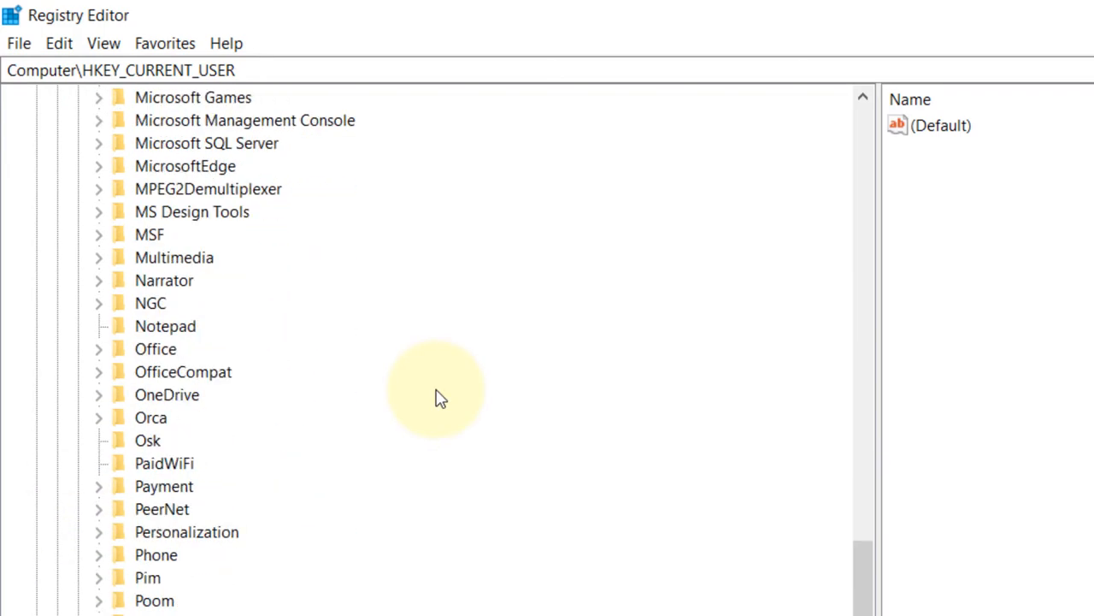
{"action": "scroll", "coordinate": [436, 397], "scroll_direction": "down", "scroll_amount": 3}
{"action": "scroll", "coordinate": [436, 398], "scroll_direction": "down", "scroll_amount": 2}
{"action": "scroll", "coordinate": [436, 398], "scroll_direction": "down", "scroll_amount": 2}
{"action": "scroll", "coordinate": [436, 397], "scroll_direction": "down", "scroll_amount": 2}
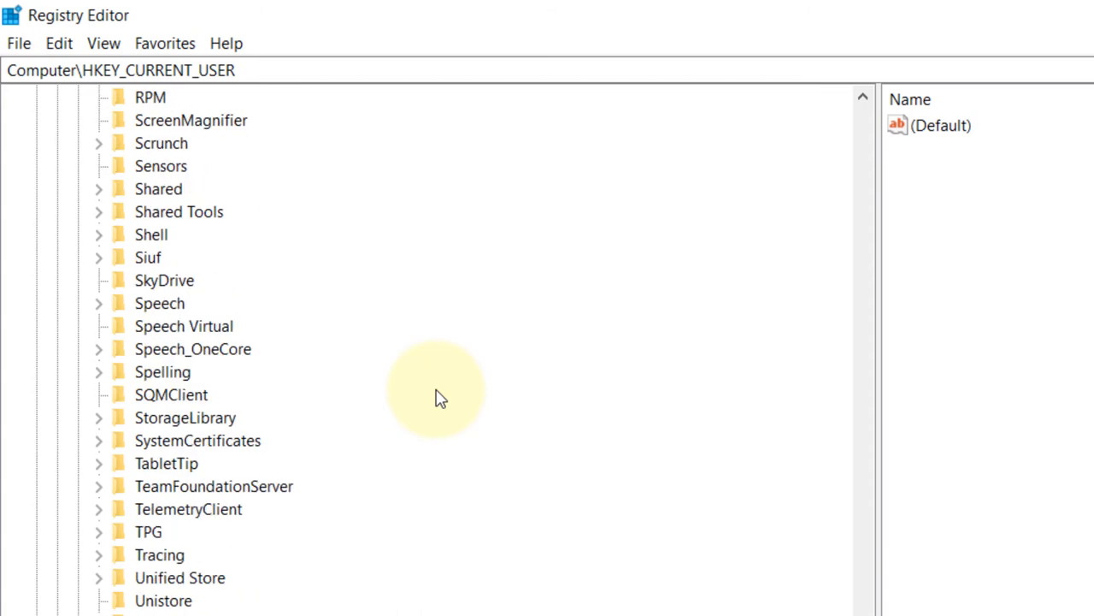
{"action": "scroll", "coordinate": [436, 397], "scroll_direction": "down", "scroll_amount": 3}
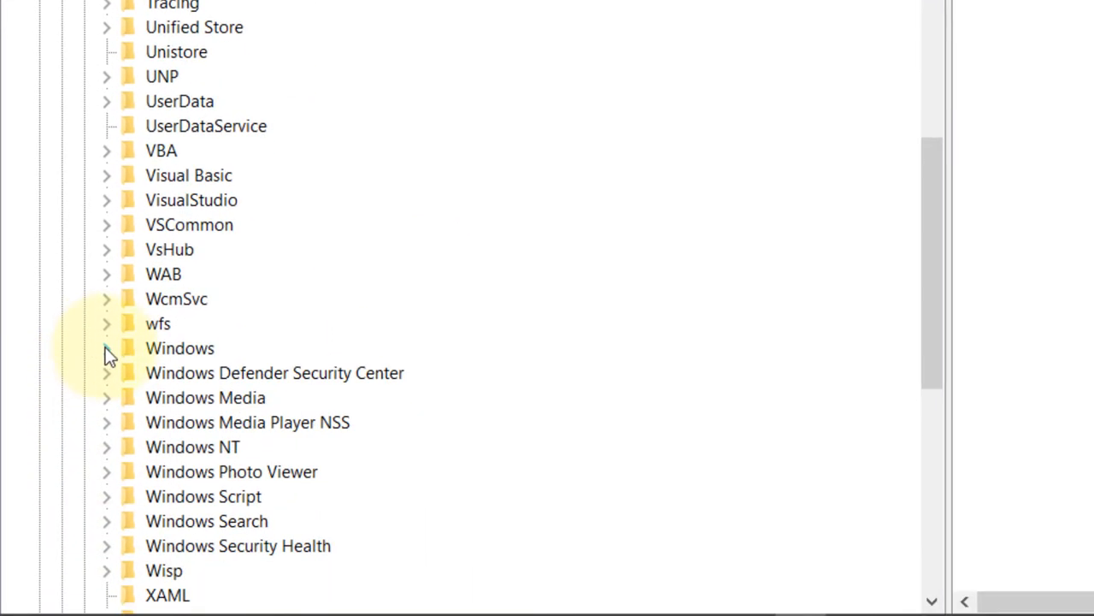
{"action": "left_click", "coordinate": [107, 350]}
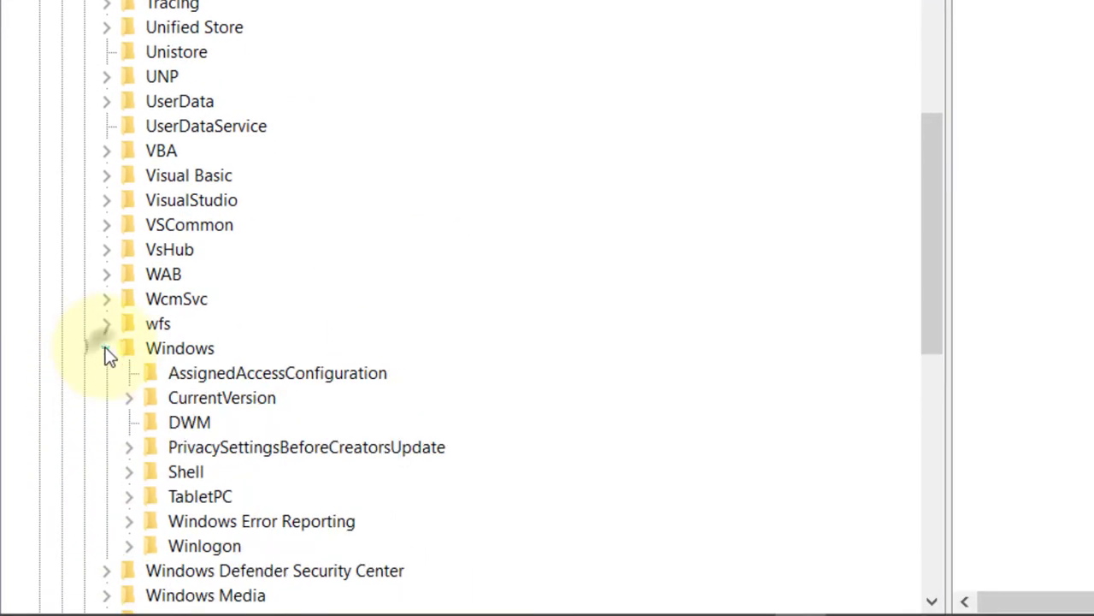
{"action": "left_click", "coordinate": [128, 399]}
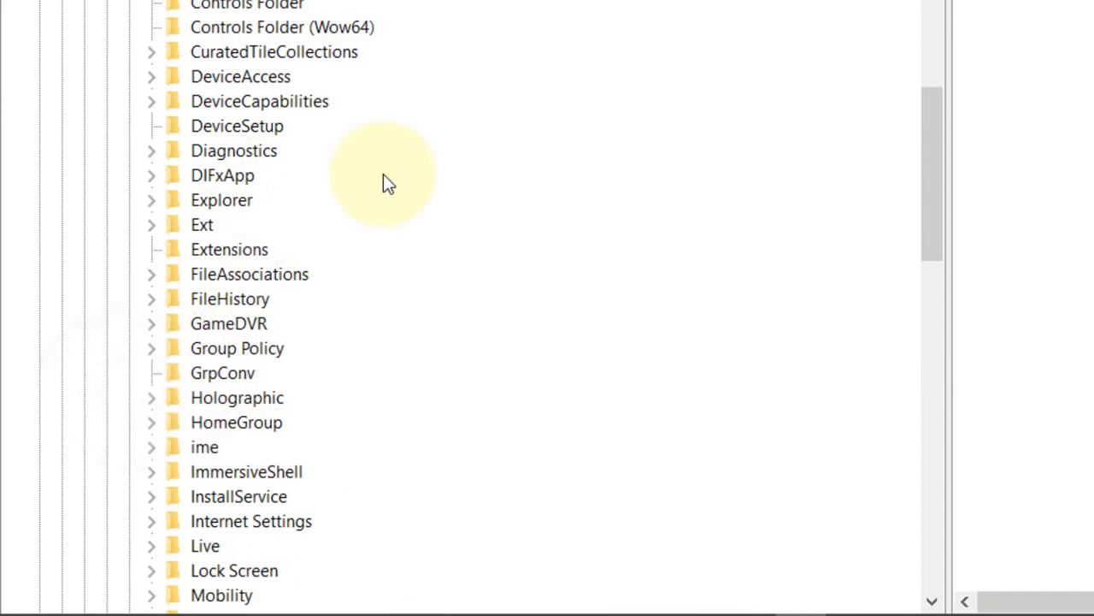
{"action": "scroll", "coordinate": [383, 173], "scroll_direction": "down", "scroll_amount": 2}
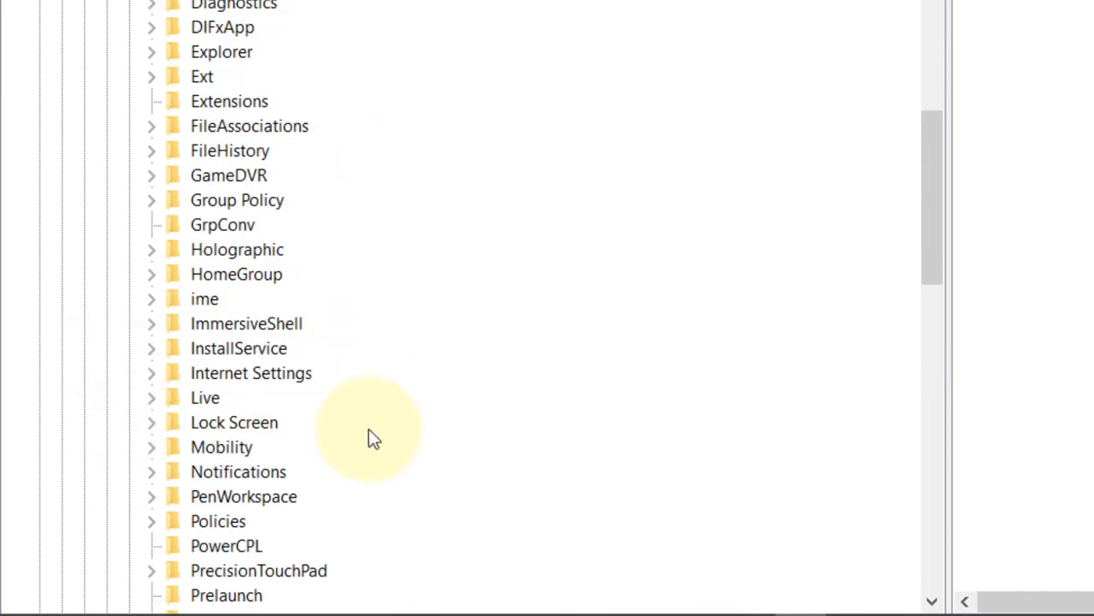
{"action": "left_click", "coordinate": [153, 524]}
{"action": "scroll", "coordinate": [386, 320], "scroll_direction": "down", "scroll_amount": 4}
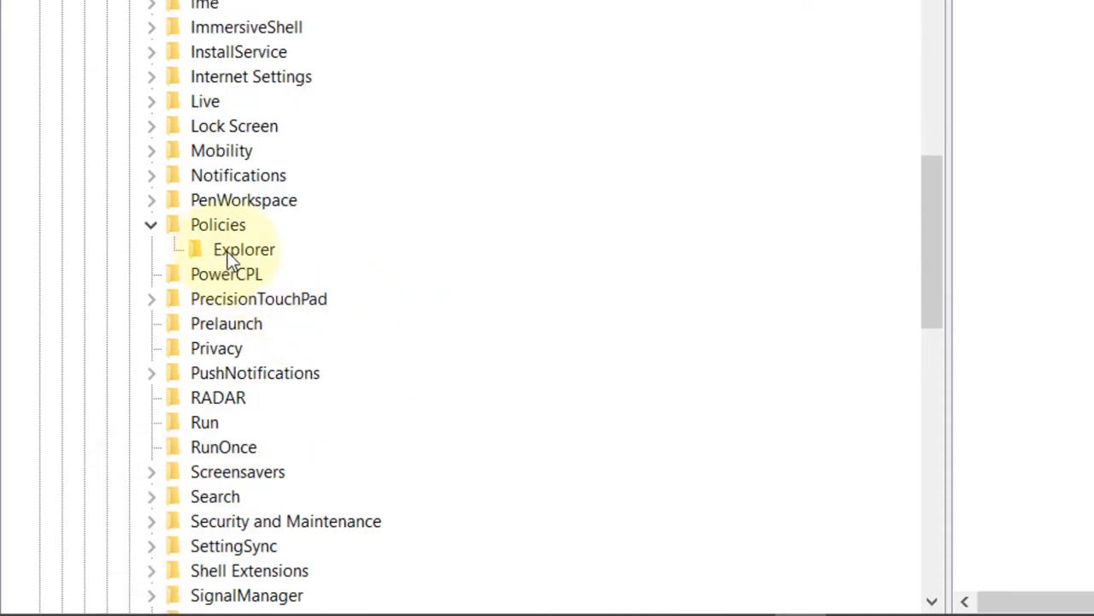
{"action": "left_click", "coordinate": [228, 251]}
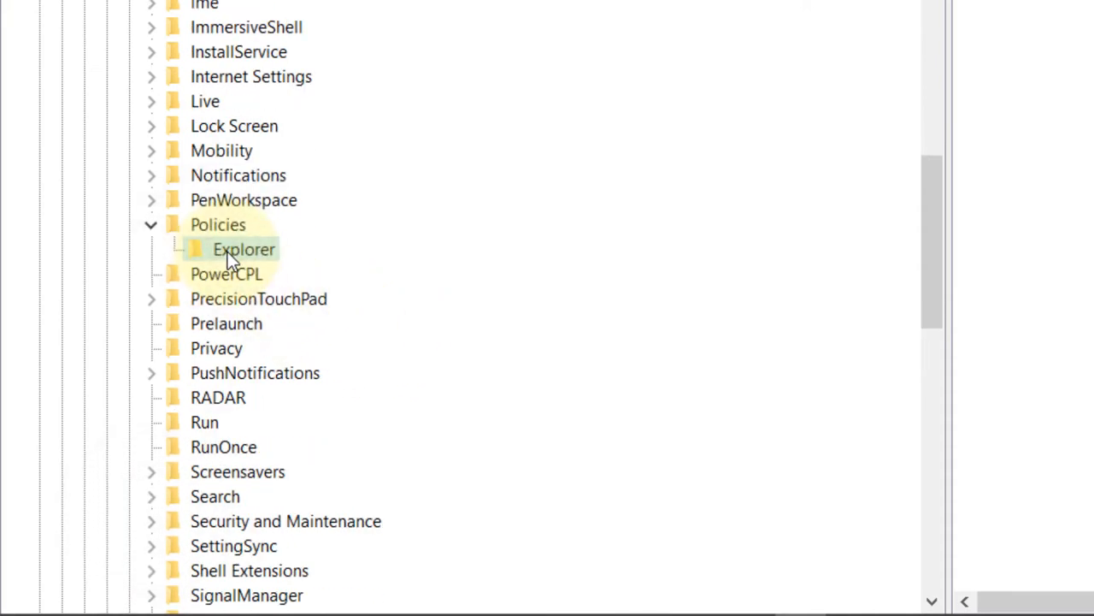
Create DWORD (32-bit) value NoWinKeys under Policies\Explorer with data 1.
{"action": "right_click", "coordinate": [227, 251]}
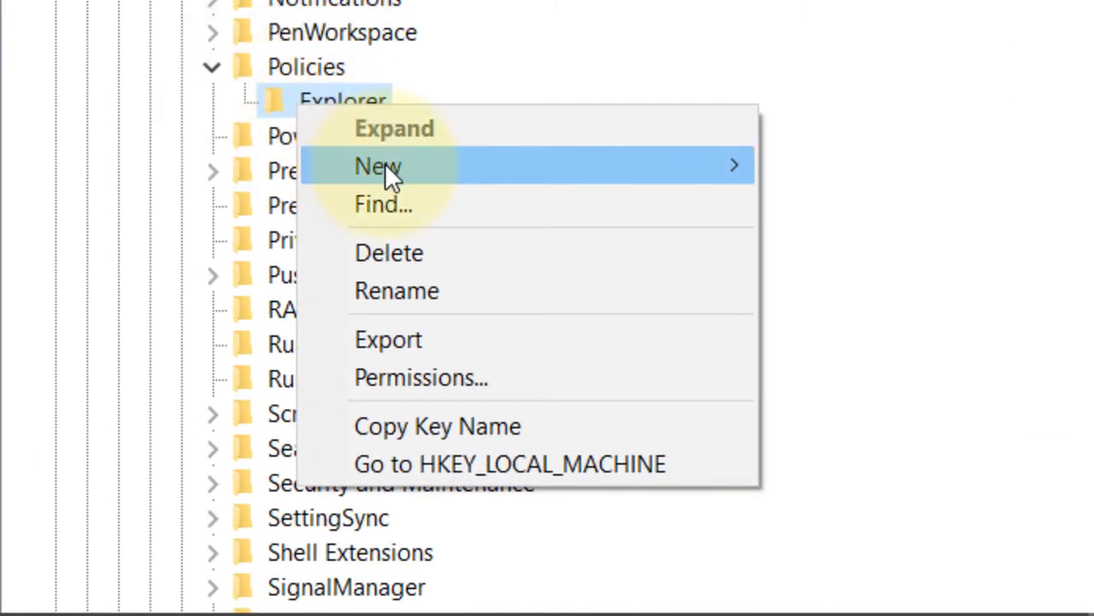
{"action": "mouse_move", "coordinate": [378, 166]}
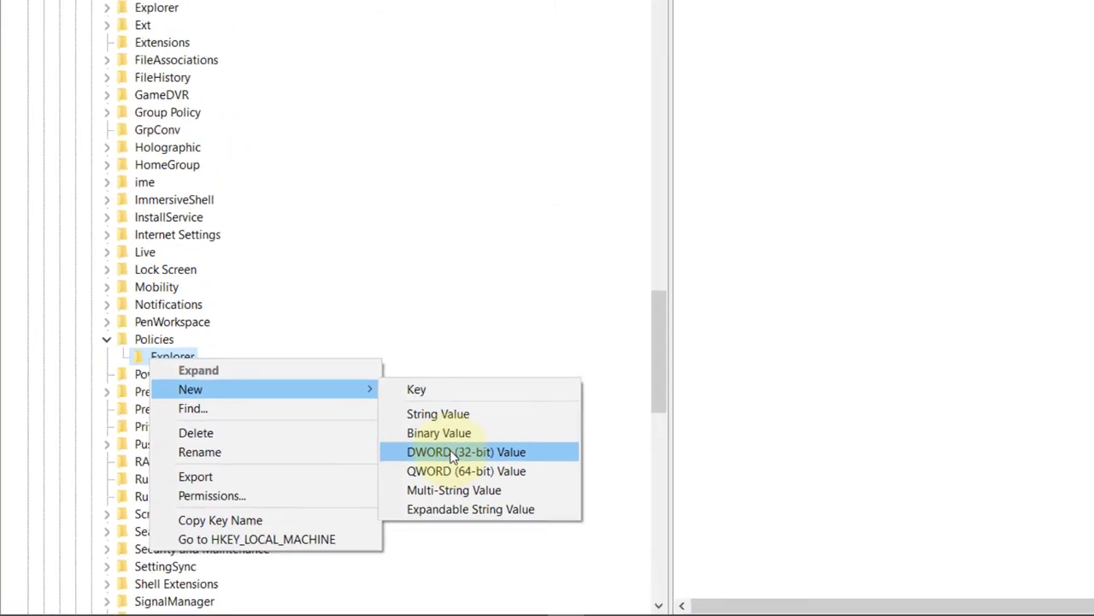
{"action": "left_click", "coordinate": [870, 300]}
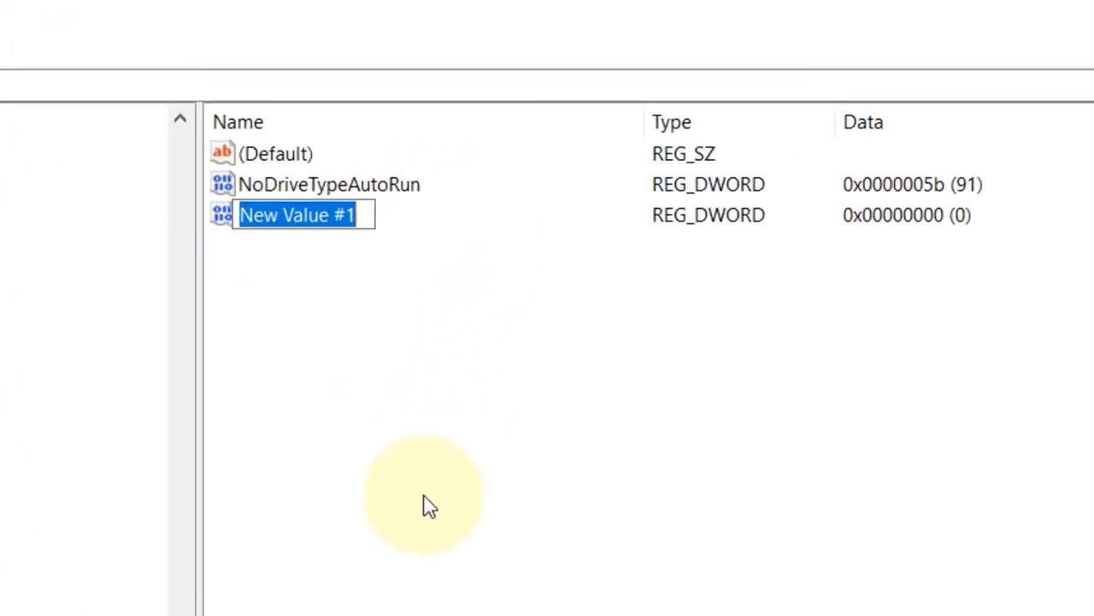
{"action": "type", "text": "NoW"}
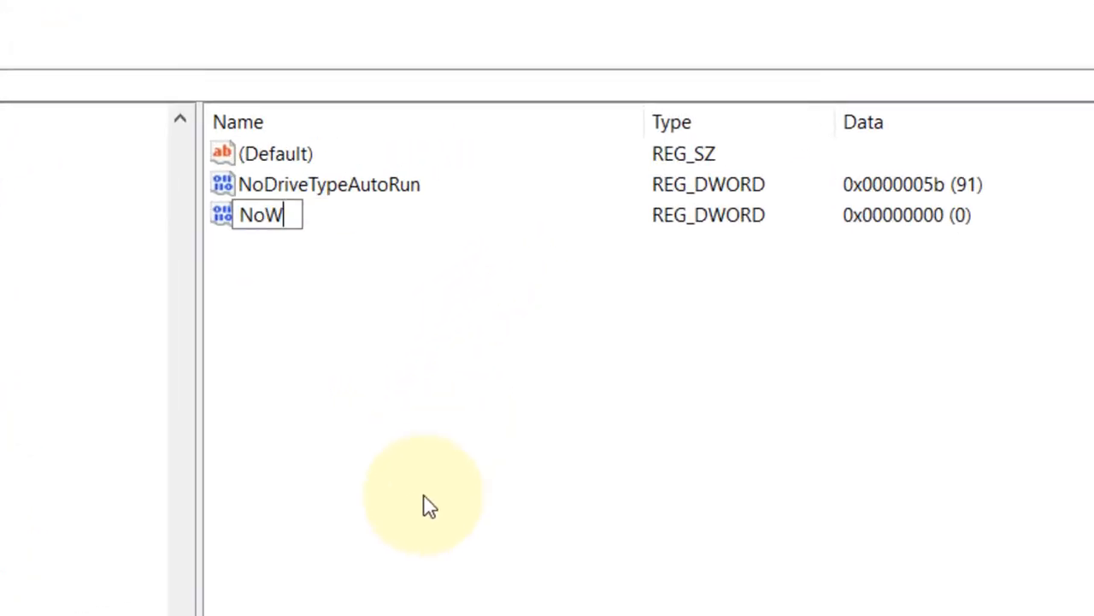
{"action": "type", "text": "inKeys"}
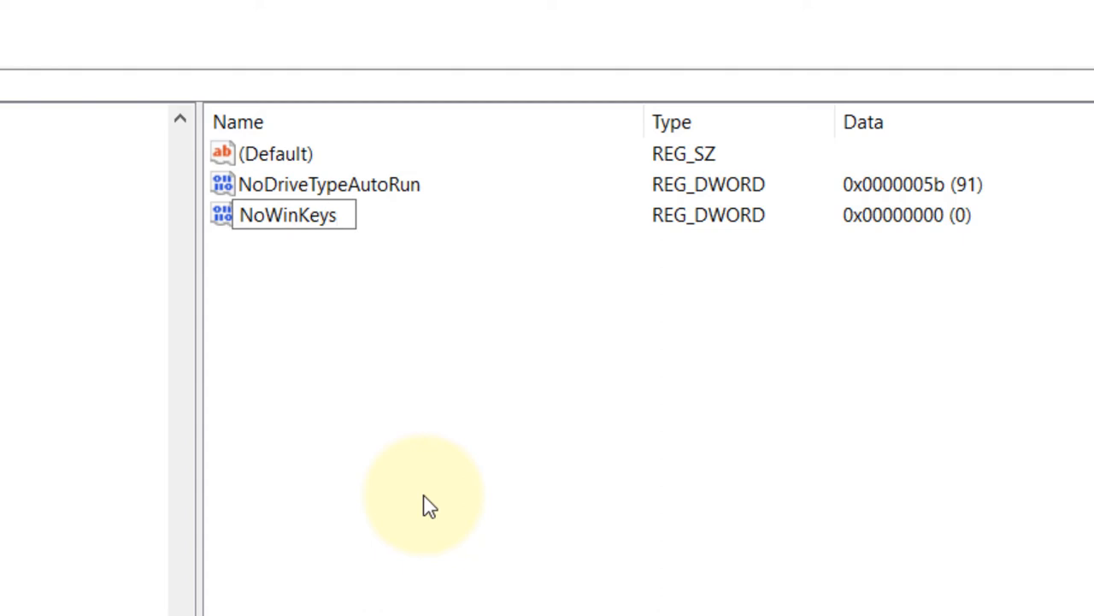
{"action": "key", "text": "Return"}
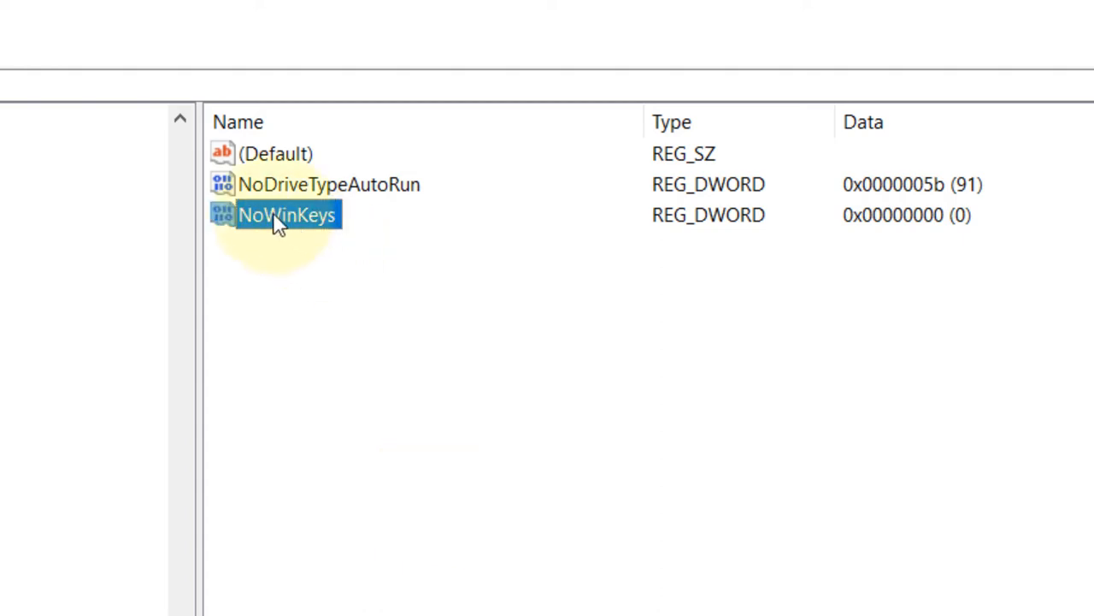
{"action": "double_click", "coordinate": [282, 215]}
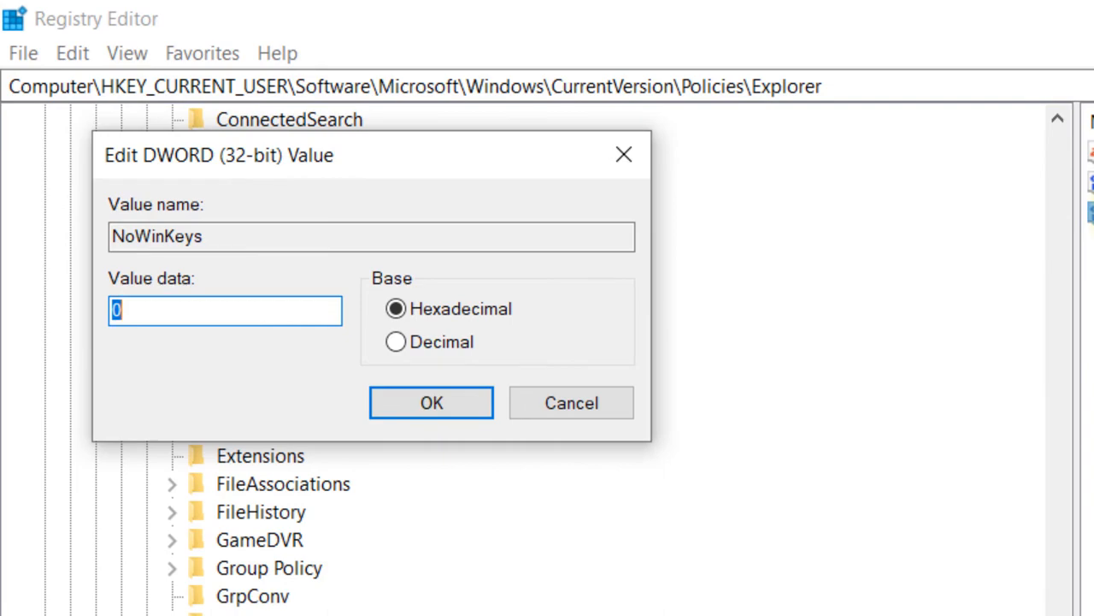
{"action": "type", "text": "1"}
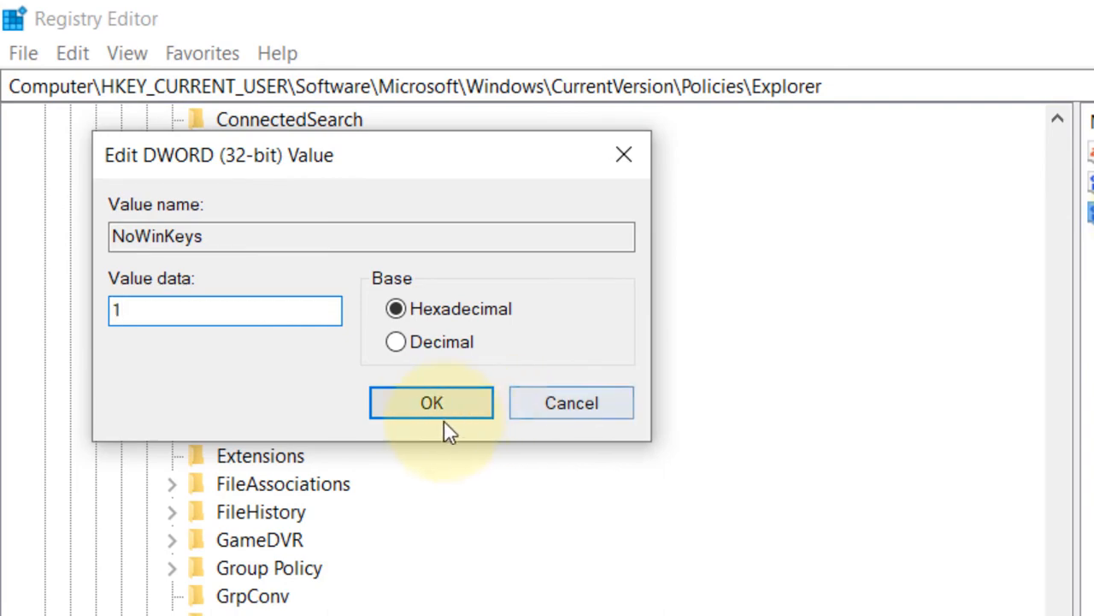
{"action": "left_click", "coordinate": [423, 406]}
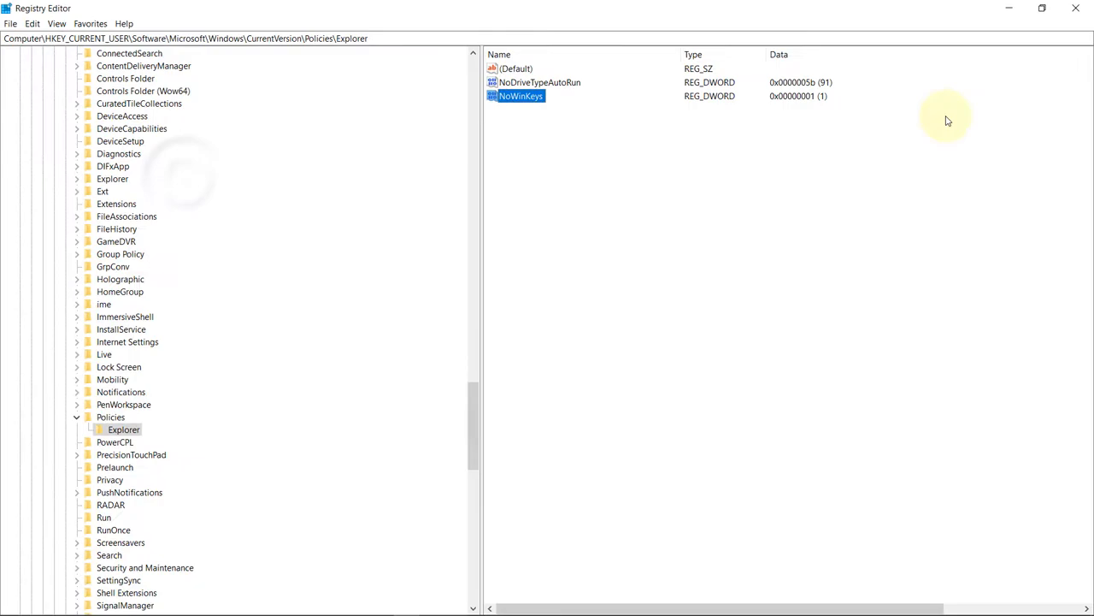
Close Registry Editor, returning to the Windows shortcuts page in Opera.
{"action": "left_click", "coordinate": [1079, 8]}
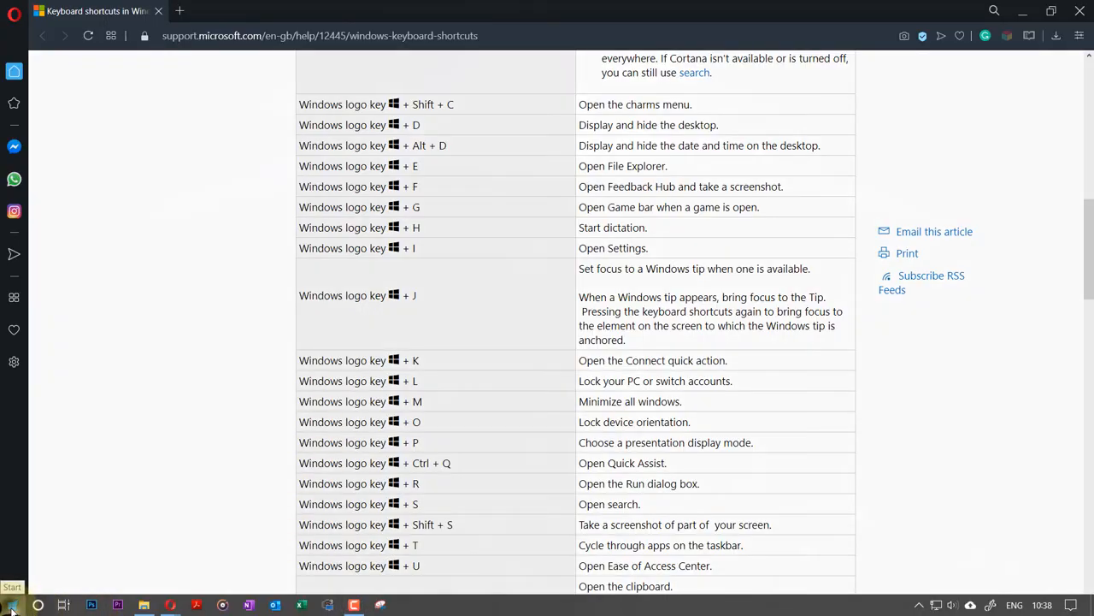
Relaunch Registry Editor from Start, reopening at Policies\Explorer with NoWinKeys = 1.
{"action": "left_click", "coordinate": [12, 606]}
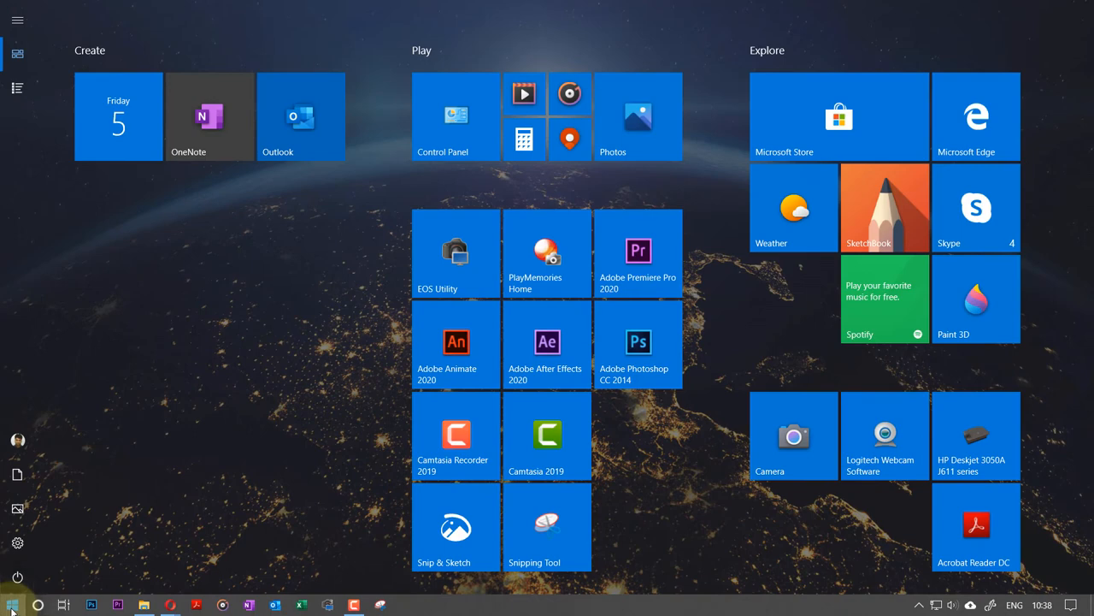
{"action": "type", "text": "re"}
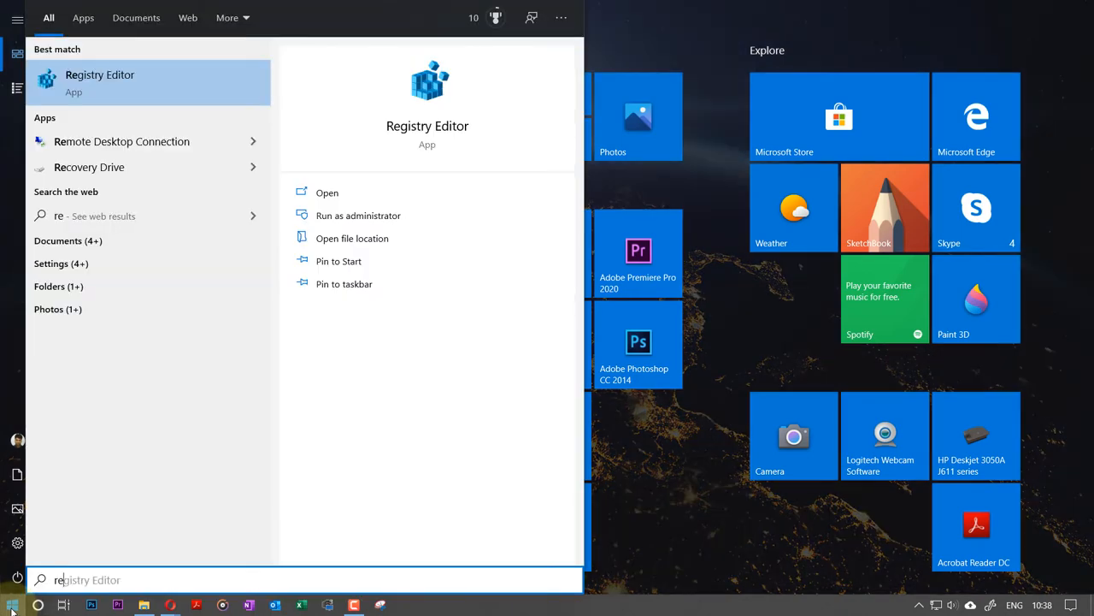
{"action": "left_click", "coordinate": [102, 88]}
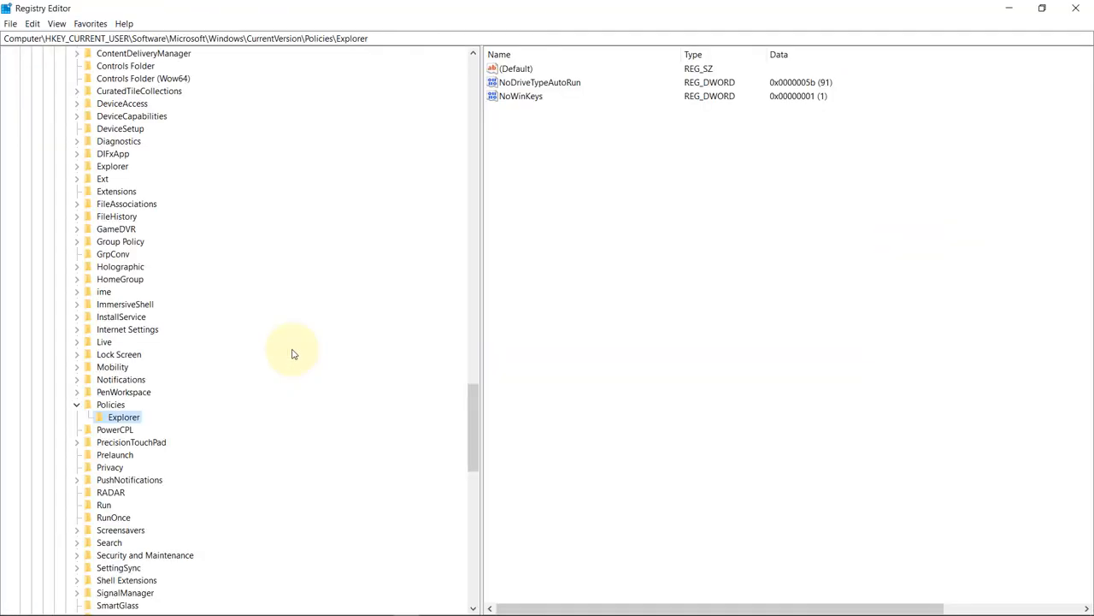
{"action": "scroll", "coordinate": [291, 353], "scroll_direction": "up", "scroll_amount": 15}
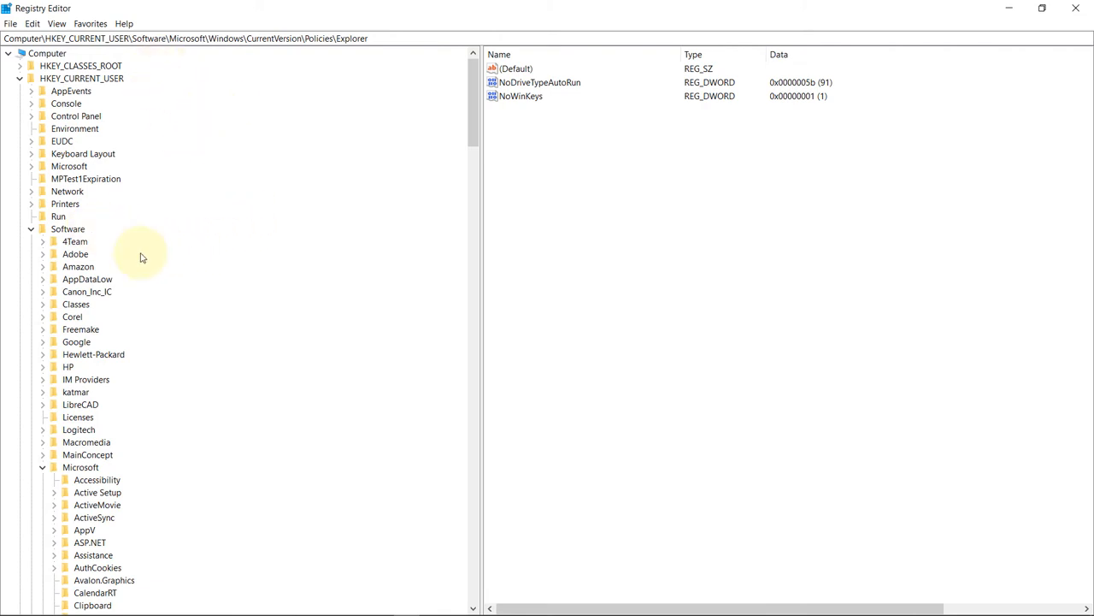
Navigate CurrentVersion\Explorer and select the Advanced key to list its values.
{"action": "left_click", "coordinate": [80, 467]}
{"action": "scroll", "coordinate": [80, 467], "scroll_direction": "down", "scroll_amount": 15}
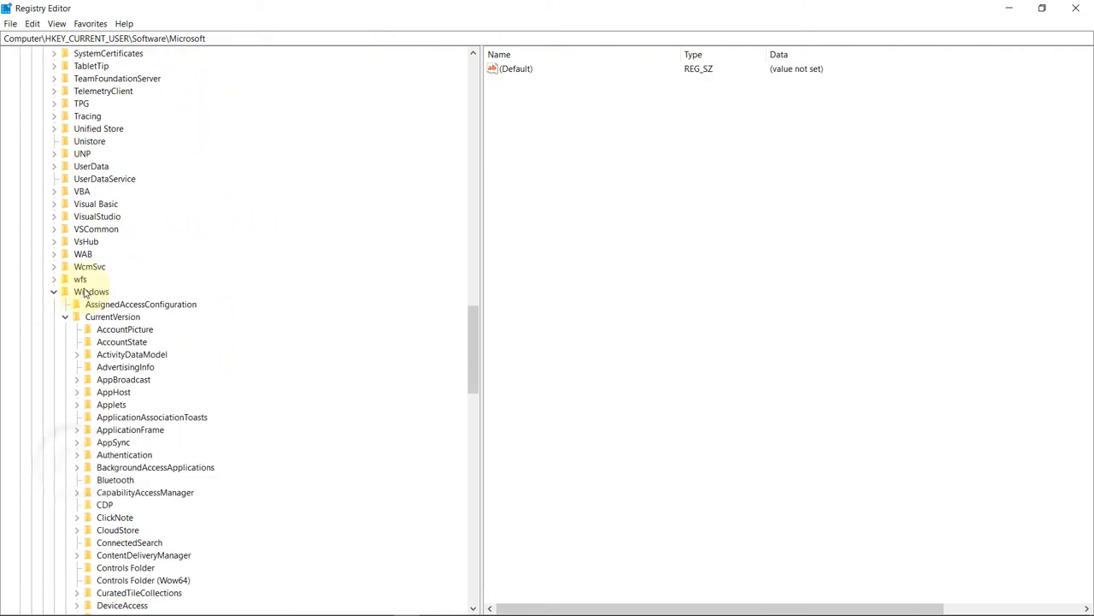
{"action": "left_click", "coordinate": [91, 292]}
{"action": "scroll", "coordinate": [257, 325], "scroll_direction": "down", "scroll_amount": 5}
{"action": "left_click", "coordinate": [112, 129]}
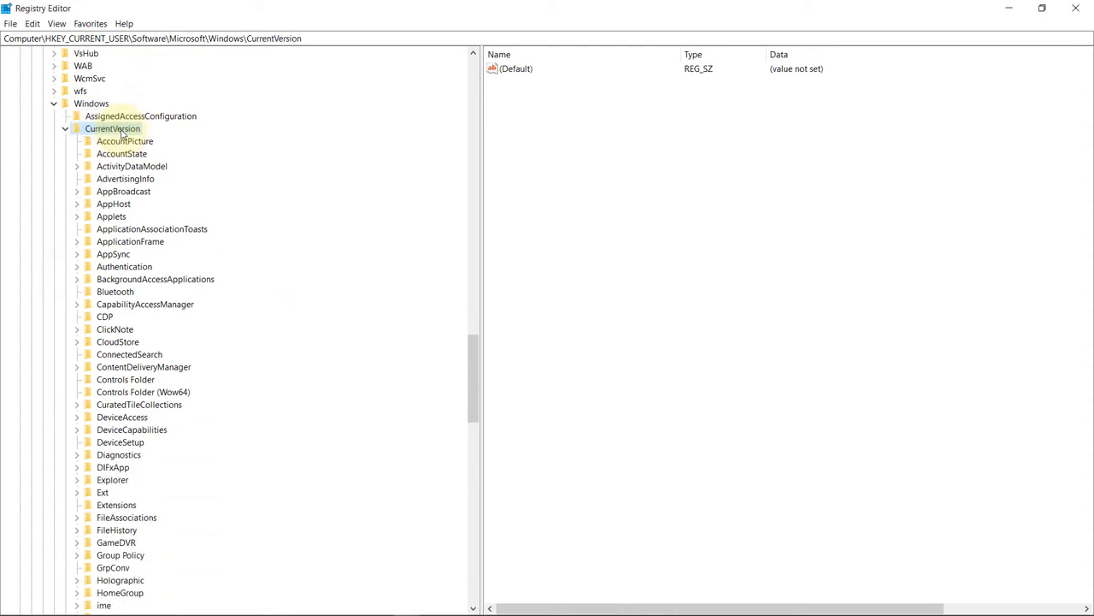
{"action": "left_click_drag", "start_coordinate": [473, 386], "coordinate": [471, 417]}
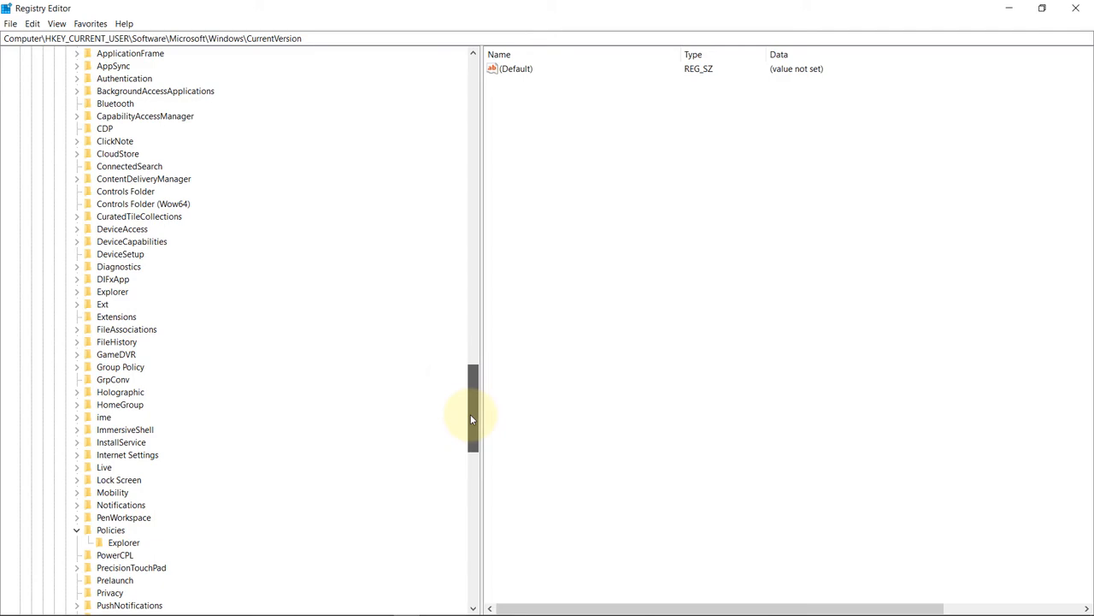
{"action": "left_click", "coordinate": [77, 530]}
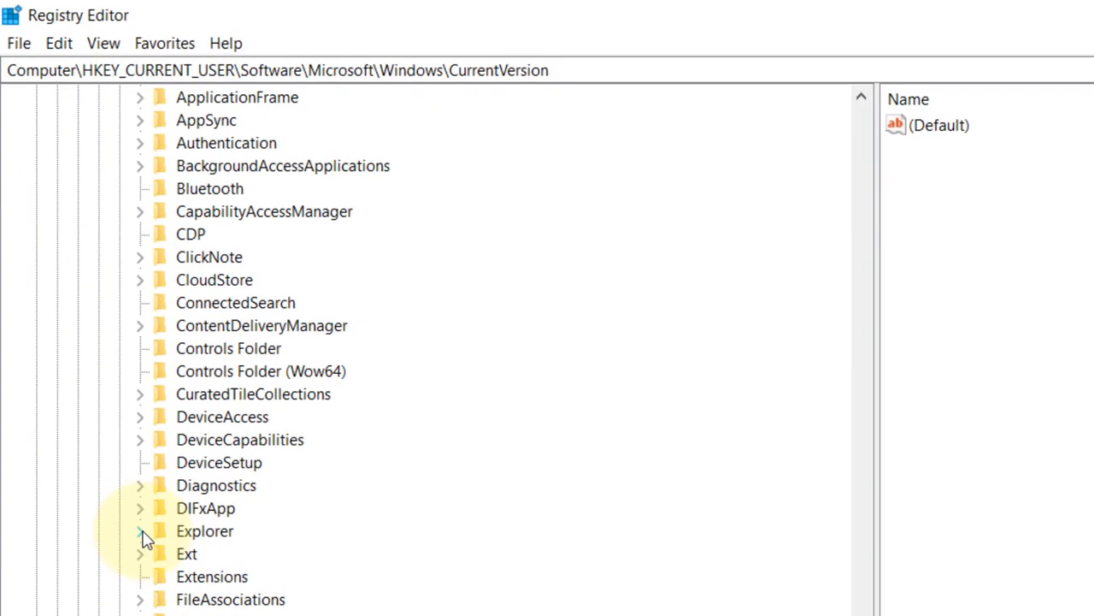
{"action": "left_click", "coordinate": [141, 532]}
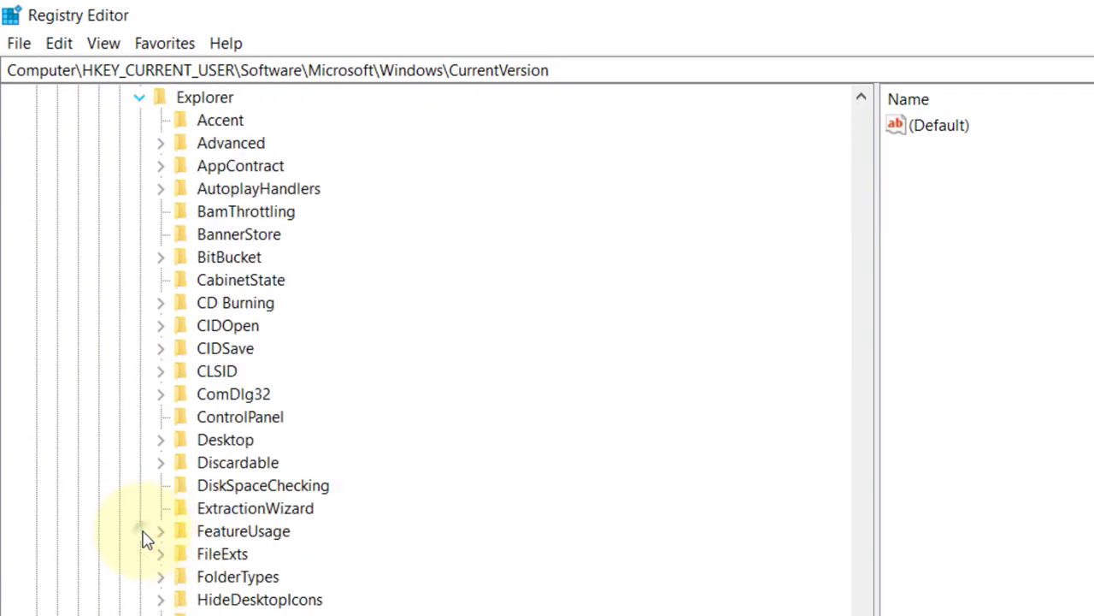
{"action": "left_click", "coordinate": [161, 143]}
{"action": "left_click", "coordinate": [224, 143]}
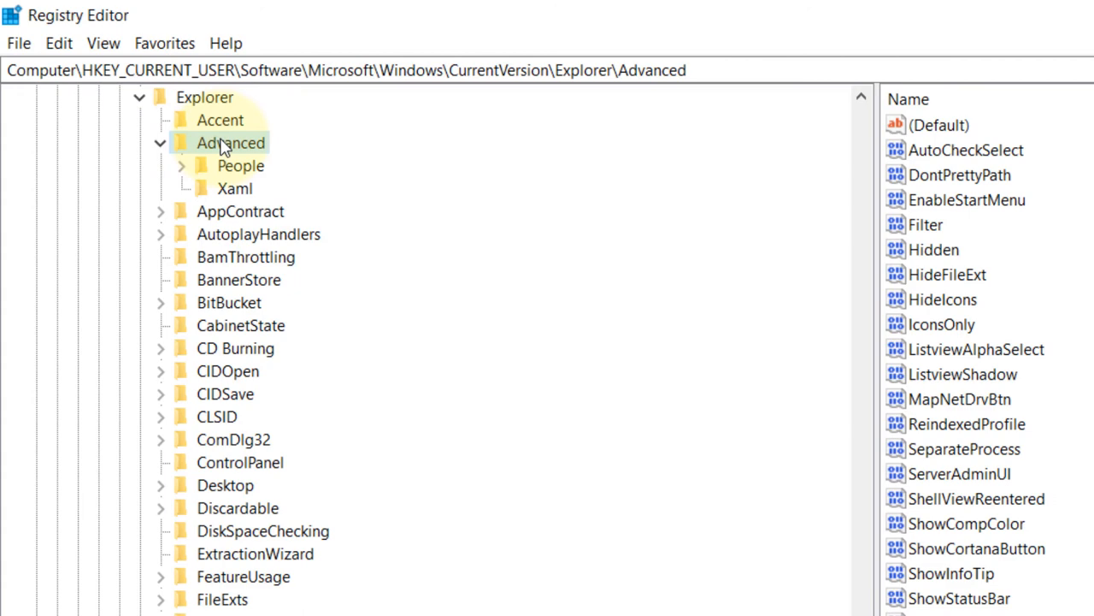
Create an Expandable String value named DisabledHotkeys under Explorer\Advanced.
{"action": "right_click", "coordinate": [224, 147]}
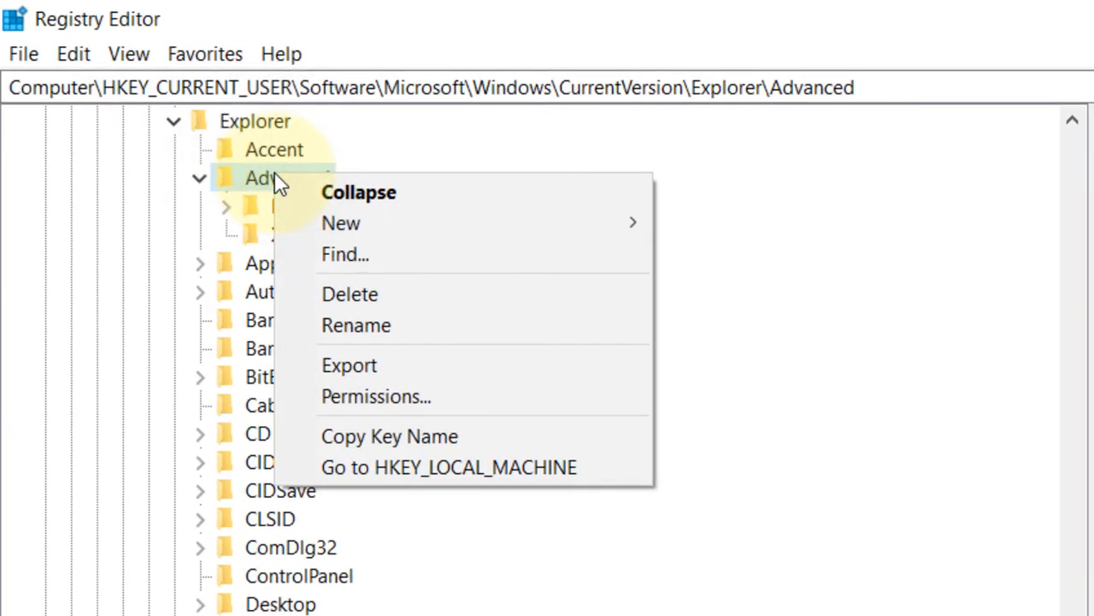
{"action": "mouse_move", "coordinate": [341, 223]}
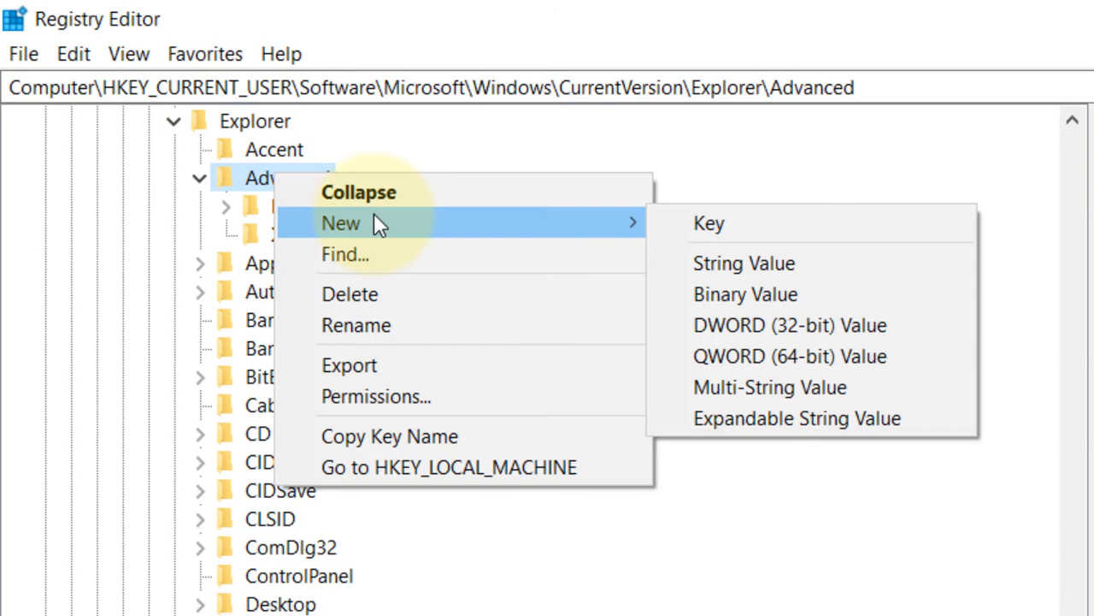
{"action": "left_click", "coordinate": [756, 421]}
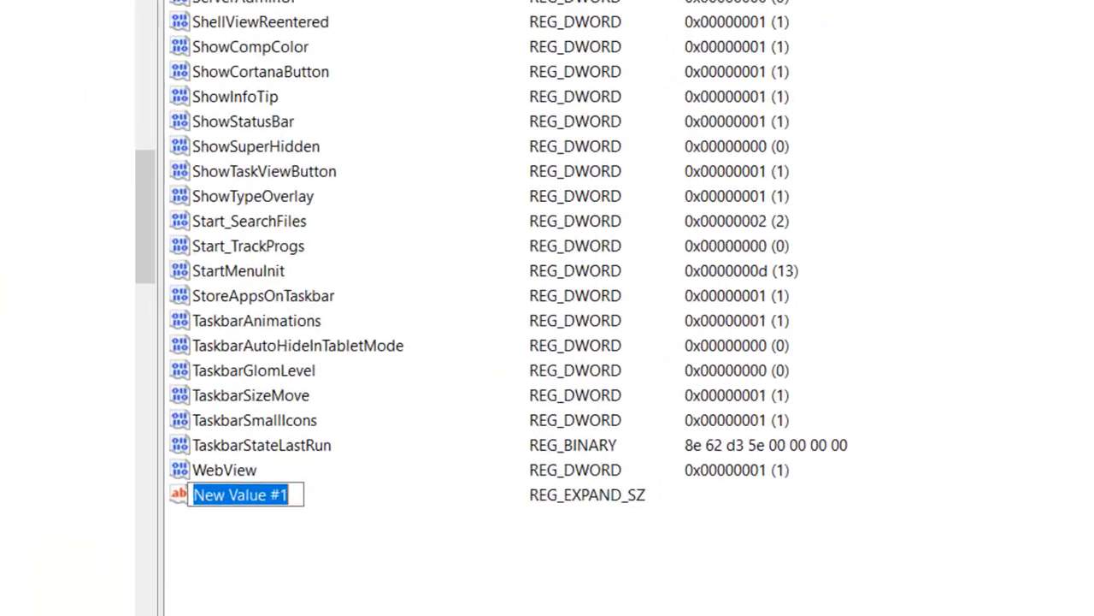
{"action": "type", "text": "Disable"}
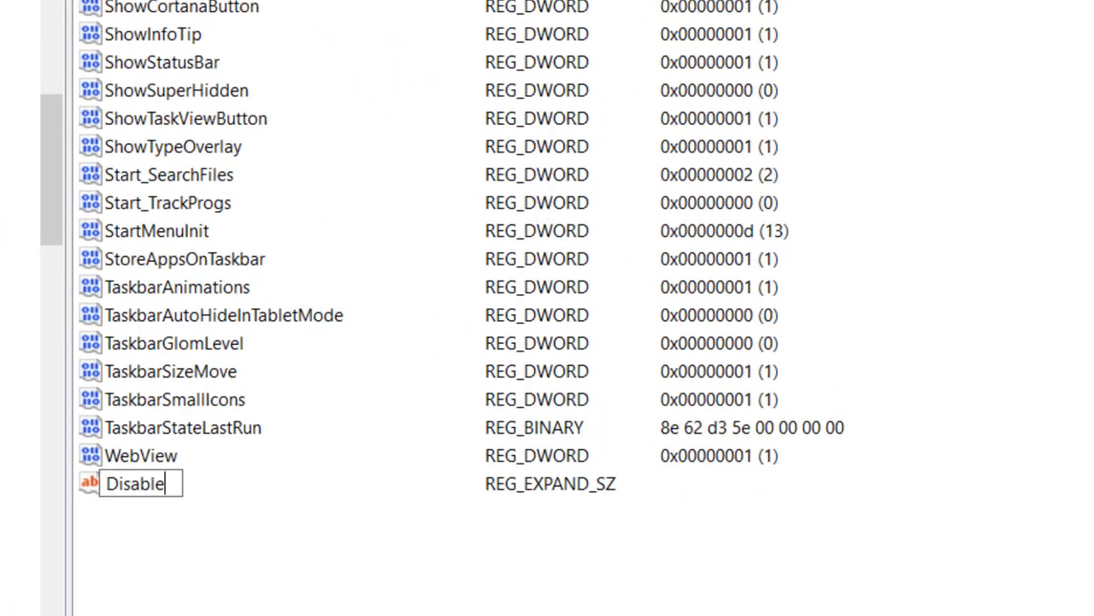
{"action": "type", "text": "dHotkeys"}
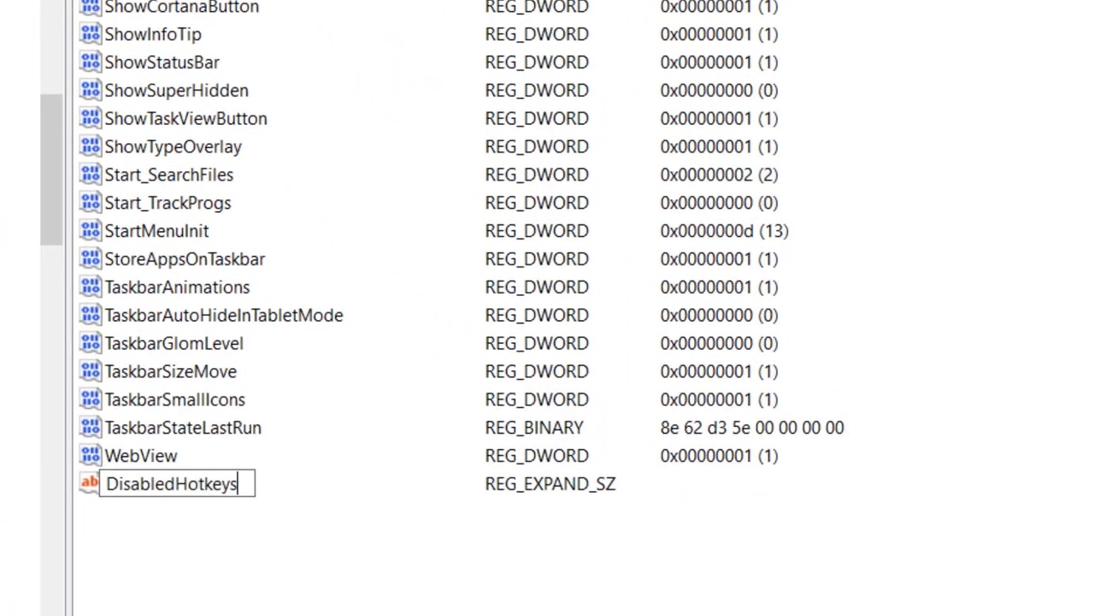
{"action": "key", "text": "Return"}
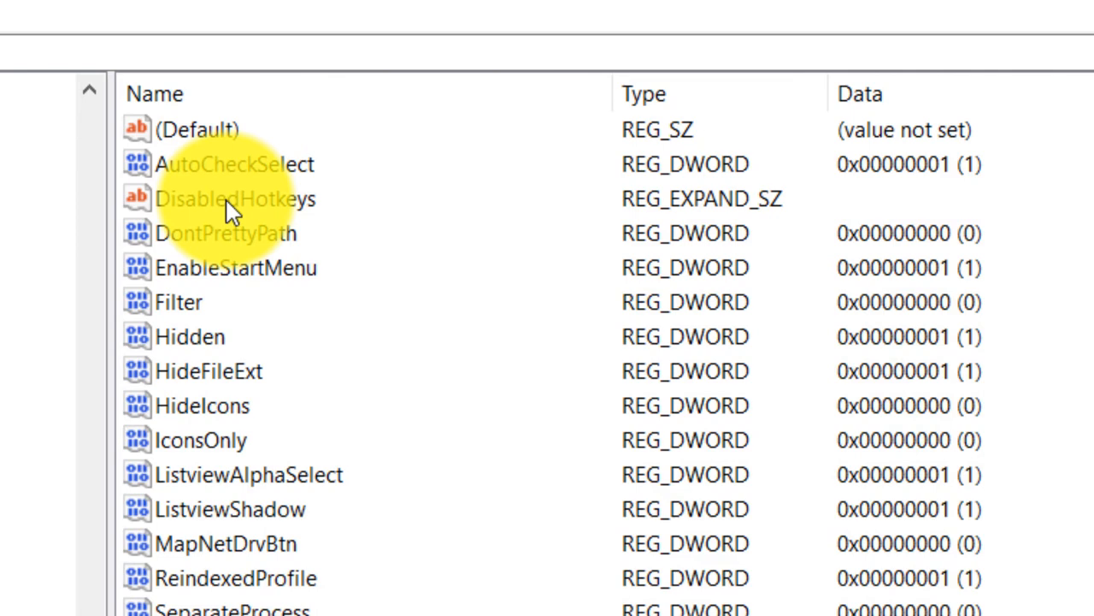
Set the DisabledHotkeys value data to 'E, D, S'.
{"action": "double_click", "coordinate": [226, 200]}
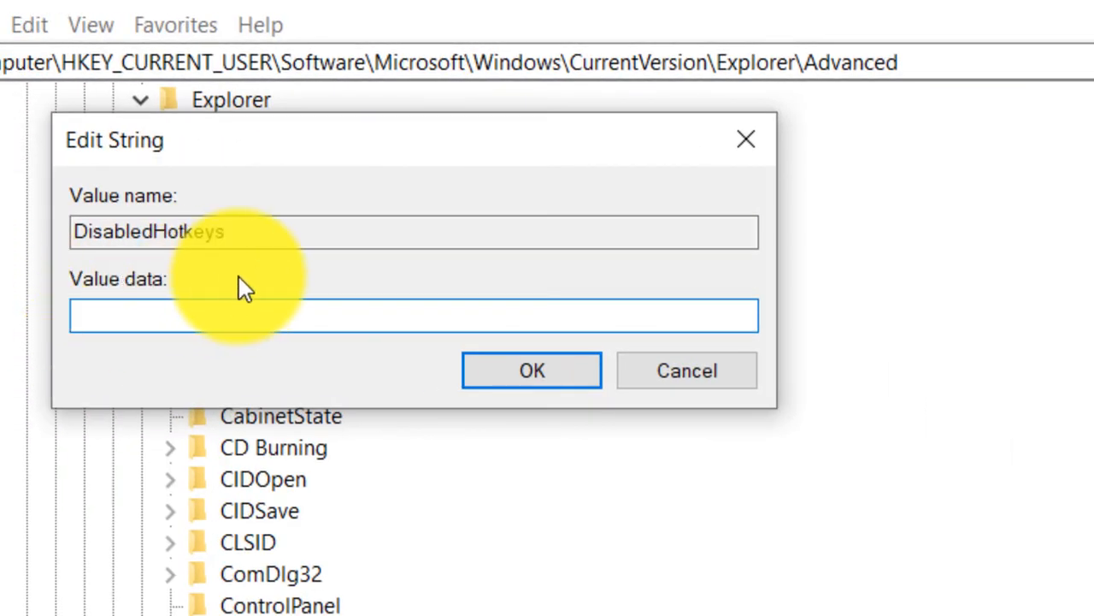
{"action": "left_click", "coordinate": [180, 306]}
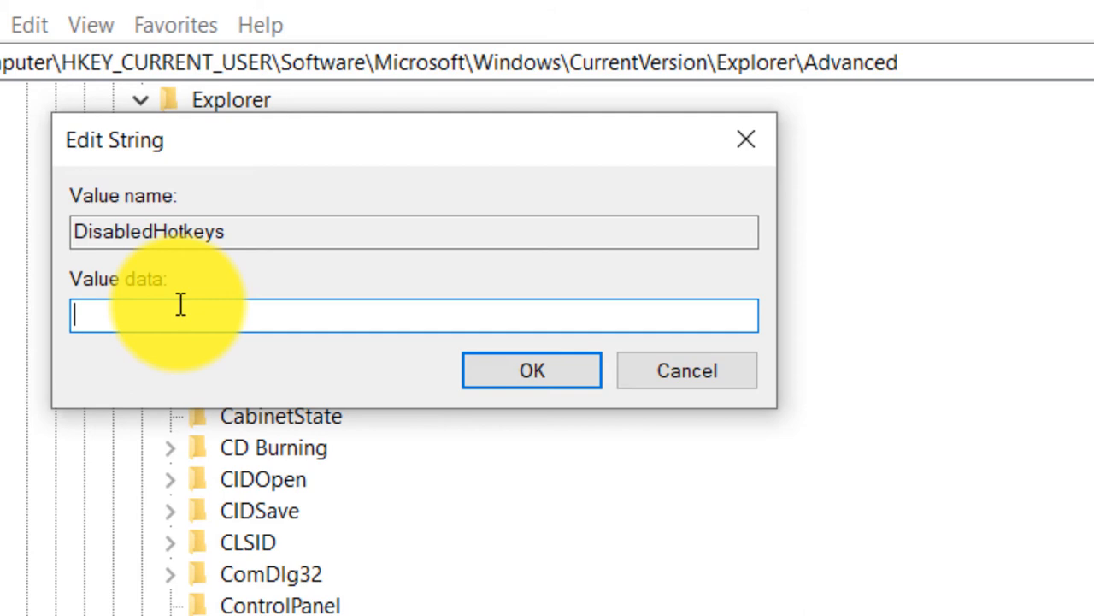
{"action": "type", "text": "E,"}
{"action": "type", "text": " D"}
{"action": "type", "text": ", S"}
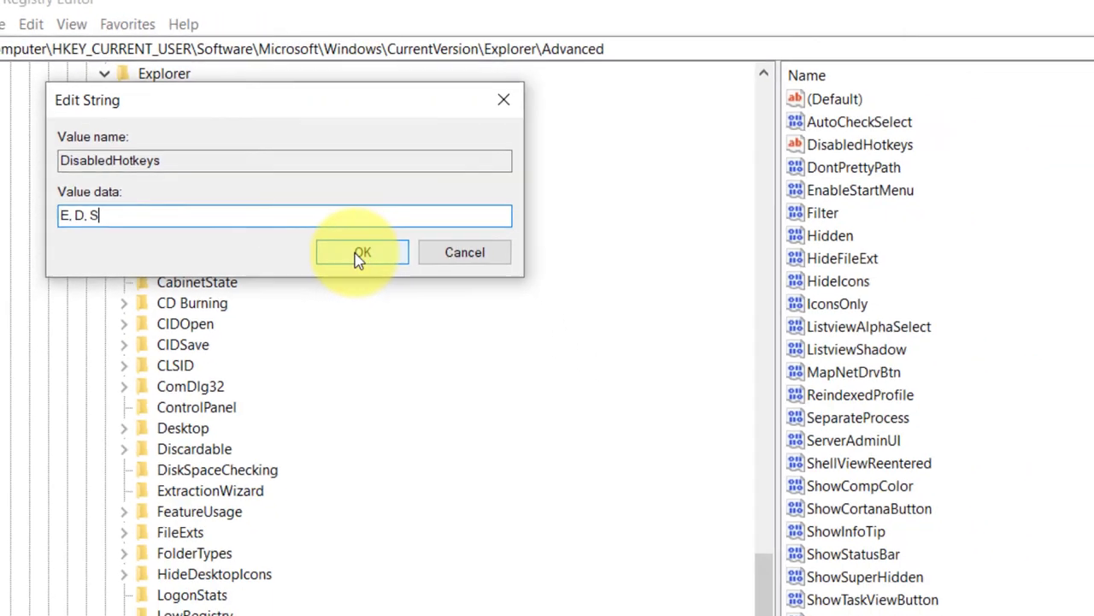
{"action": "left_click", "coordinate": [362, 252]}
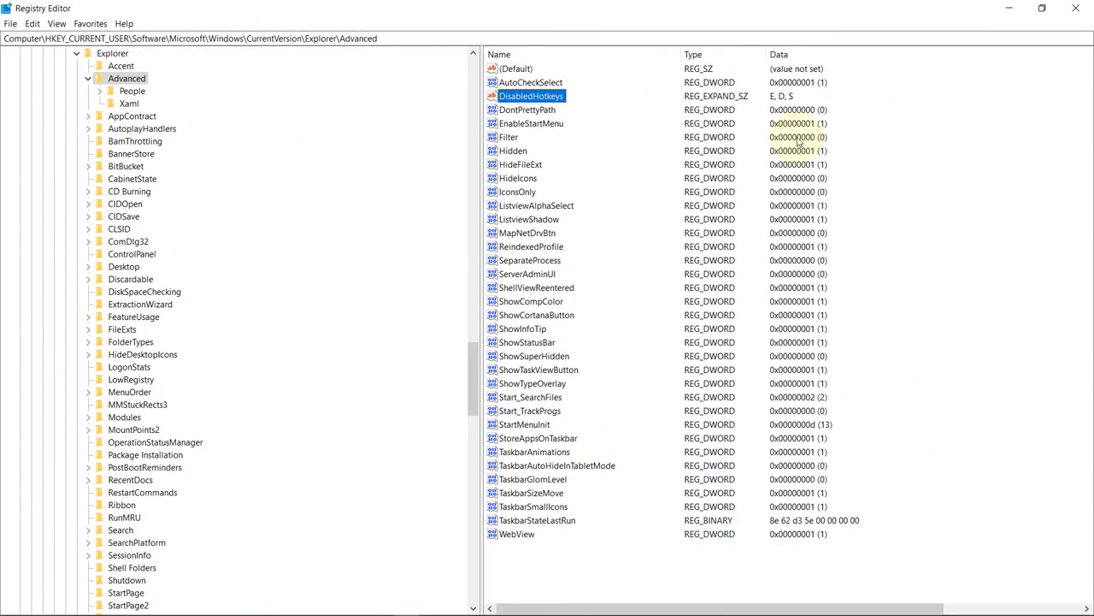
Close Registry Editor and relaunch it via Start search 'reg', back at Explorer\Advanced.
{"action": "left_click", "coordinate": [1076, 8]}
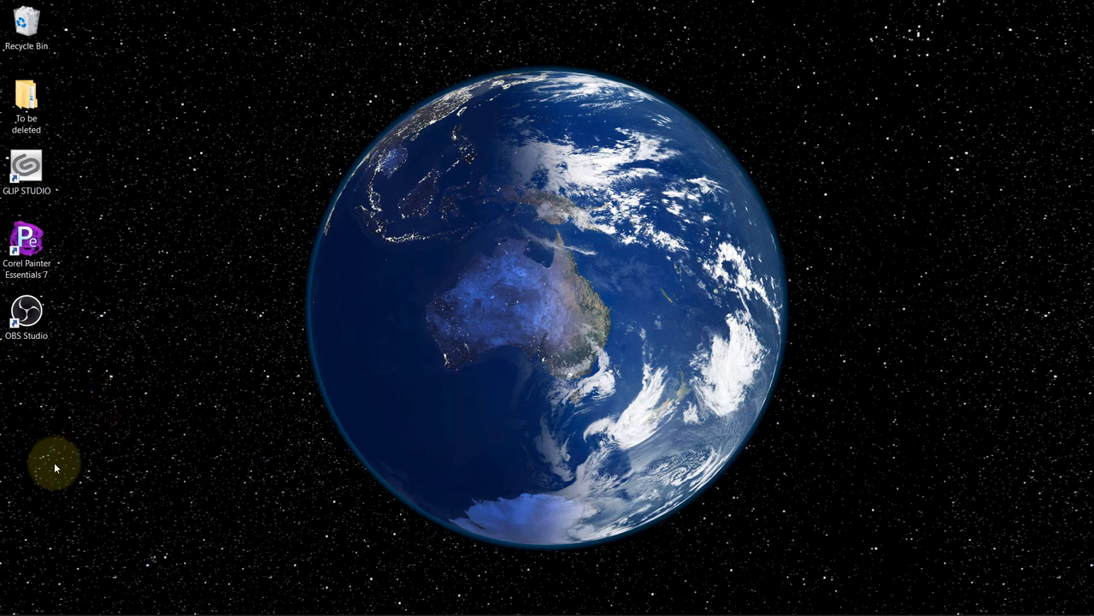
{"action": "key", "text": "super"}
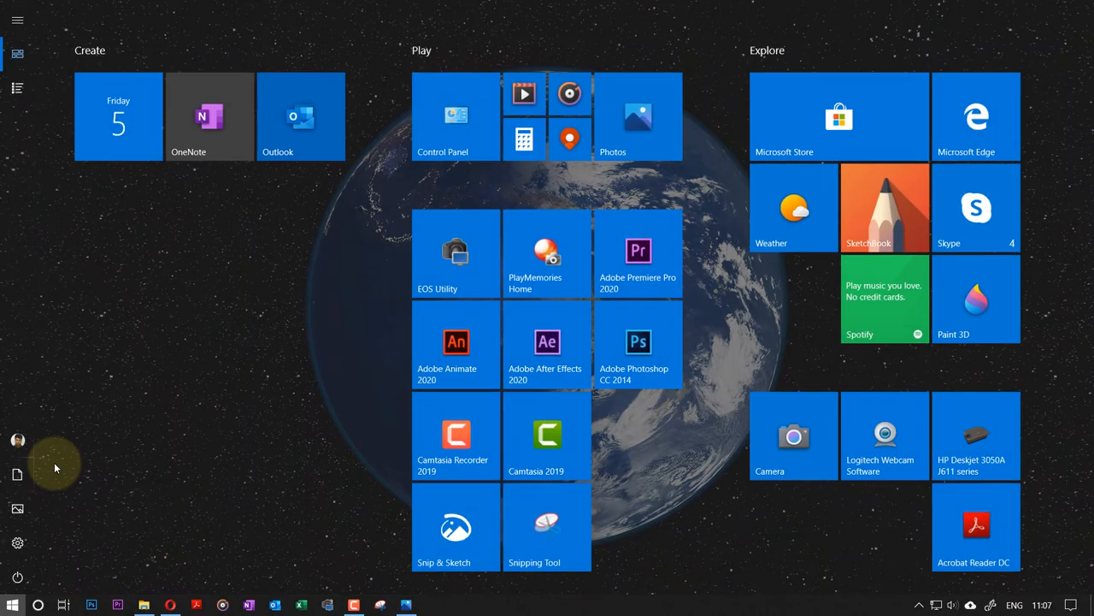
{"action": "type", "text": "reg"}
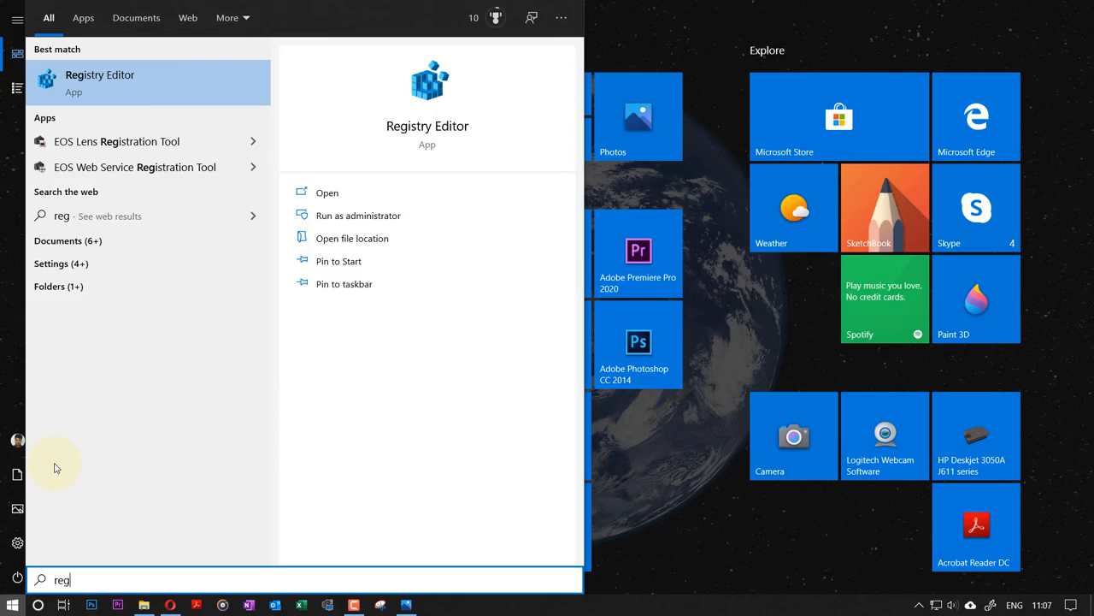
{"action": "key", "text": "Return"}
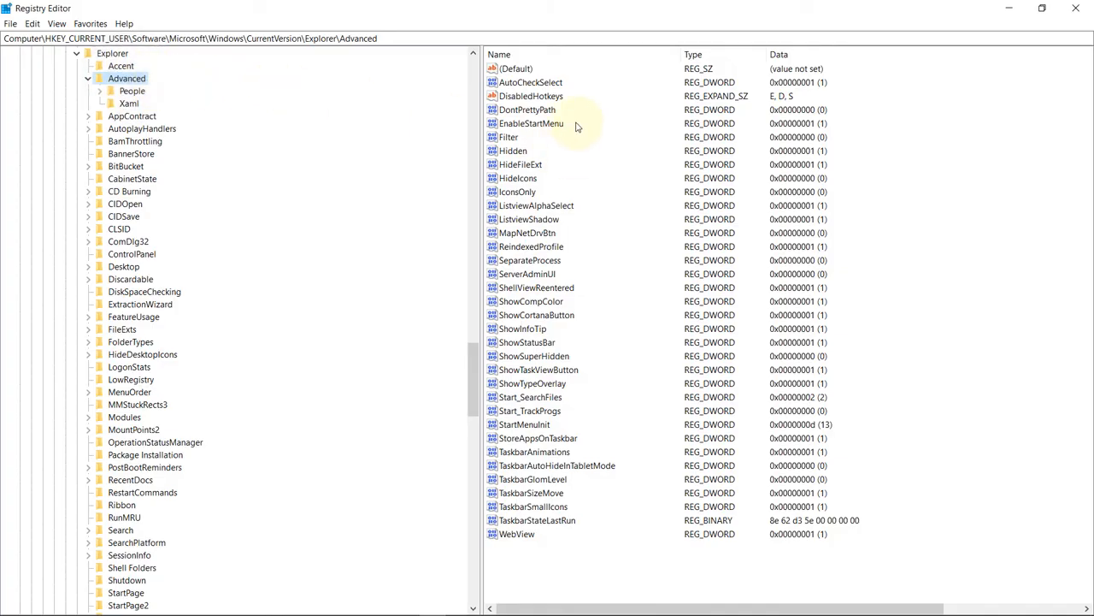
Delete the DisabledHotkeys value from Explorer\Advanced and confirm the removal.
{"action": "left_click", "coordinate": [528, 96]}
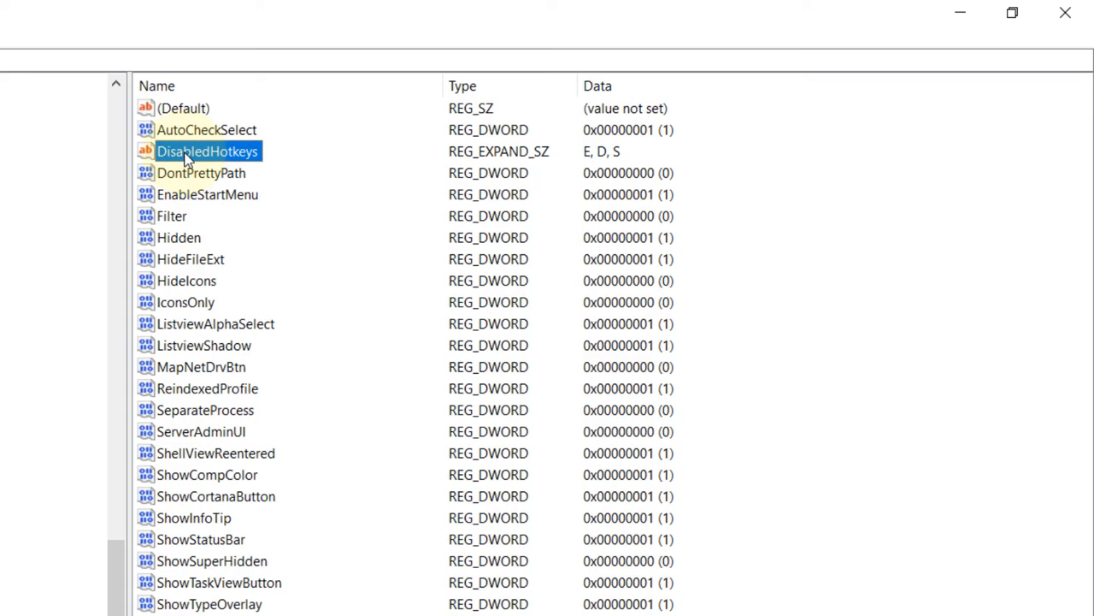
{"action": "right_click", "coordinate": [186, 158]}
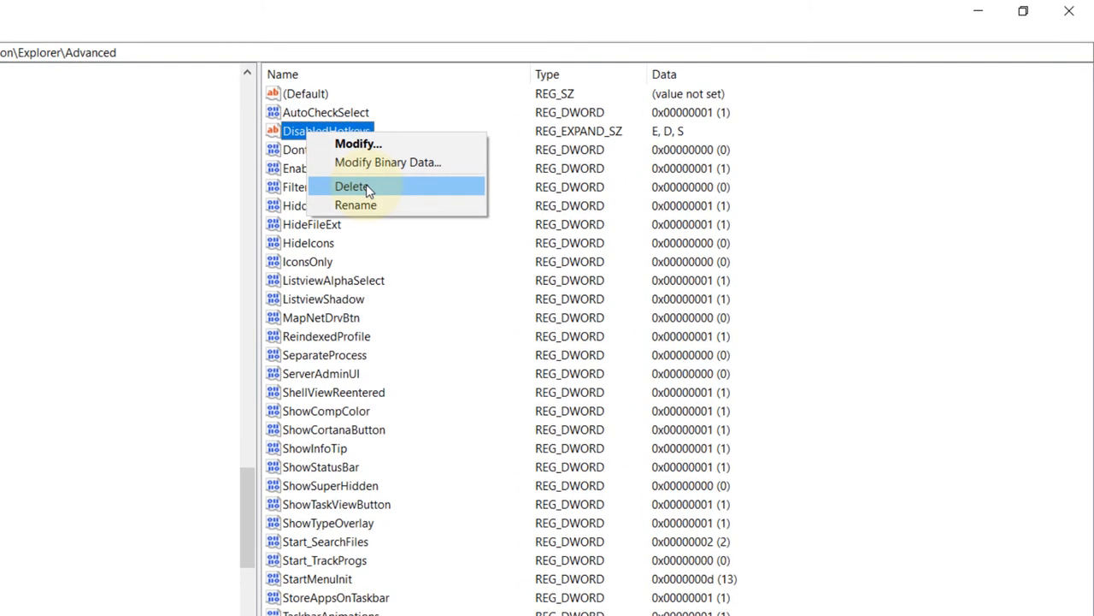
{"action": "left_click", "coordinate": [366, 184]}
{"action": "left_click", "coordinate": [493, 431]}
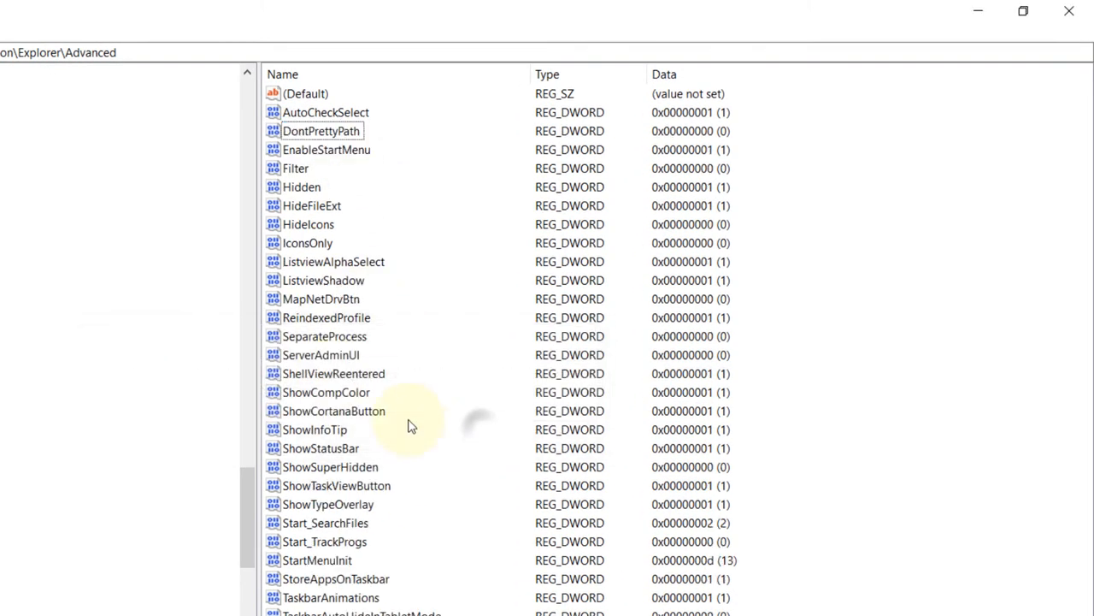